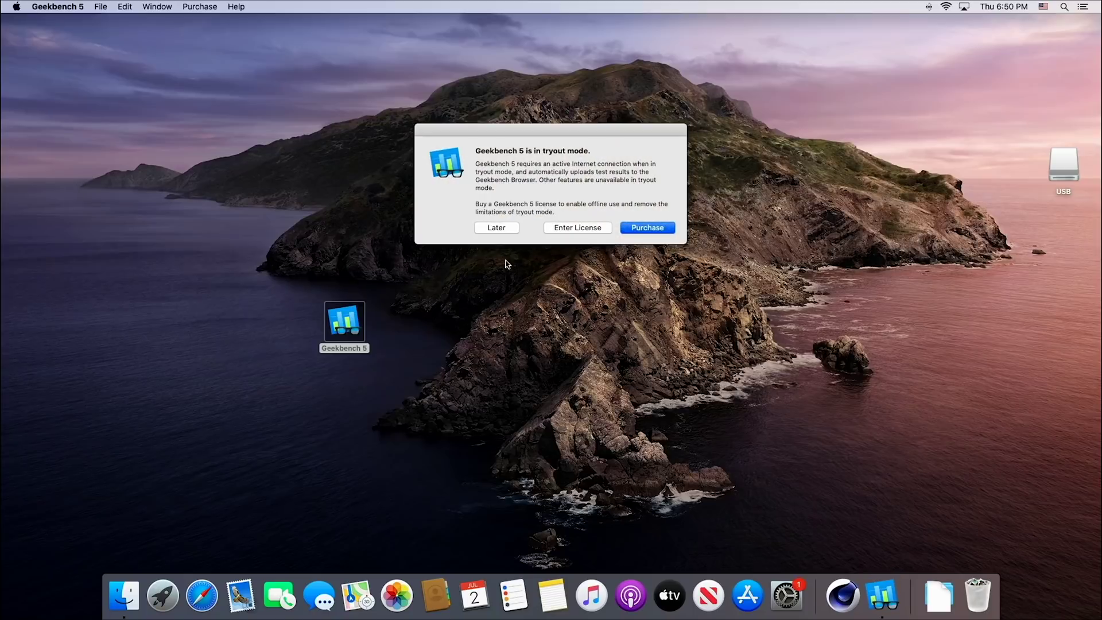
Step: Postpone the Geekbench 5 licence purchase and run the CPU benchmark with the Intel (64-bit) architecture
left_click(505, 232)
left_click_drag(376, 174, 596, 107)
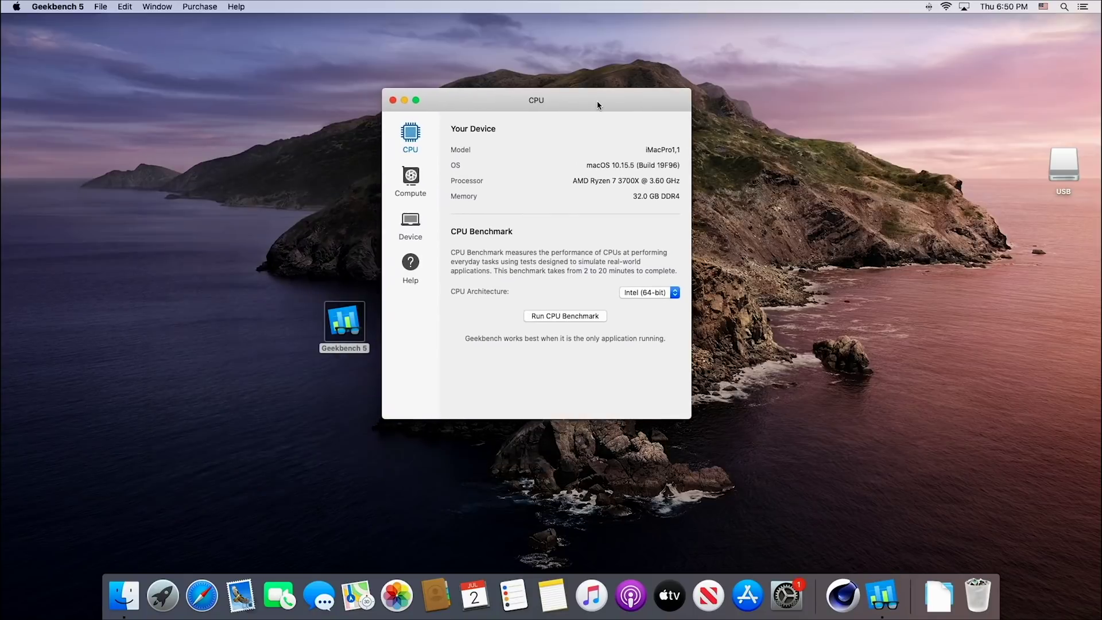
left_click(567, 316)
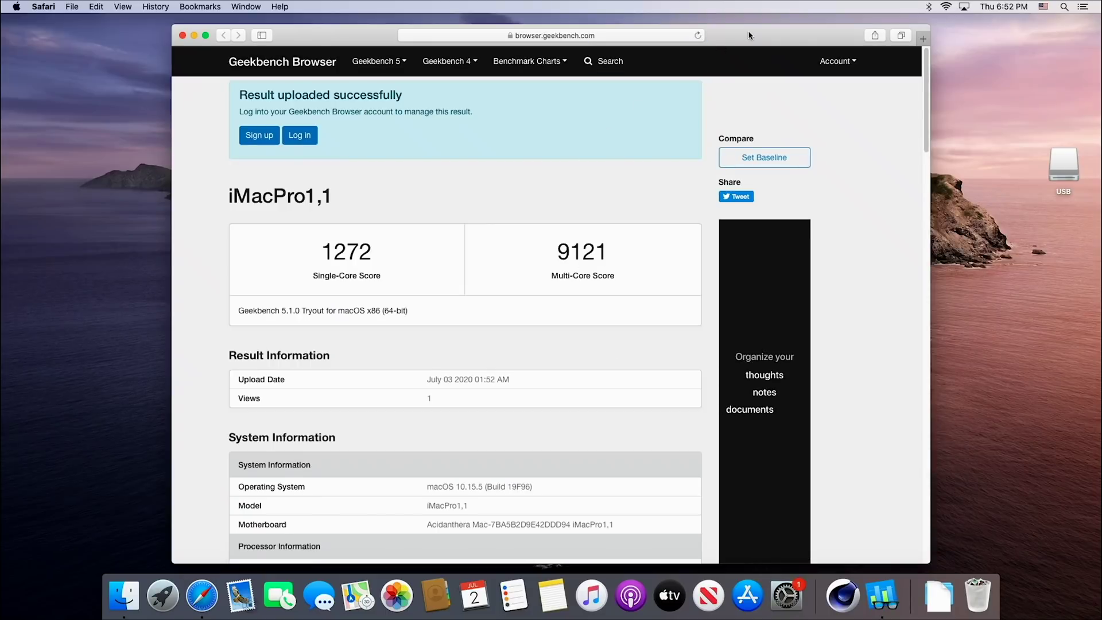
Step: Open the Mac Benchmark Chart in Geekbench Browser and examine the multi-core scores for Macs comparable to the uploaded result
left_click_drag(749, 34, 705, 27)
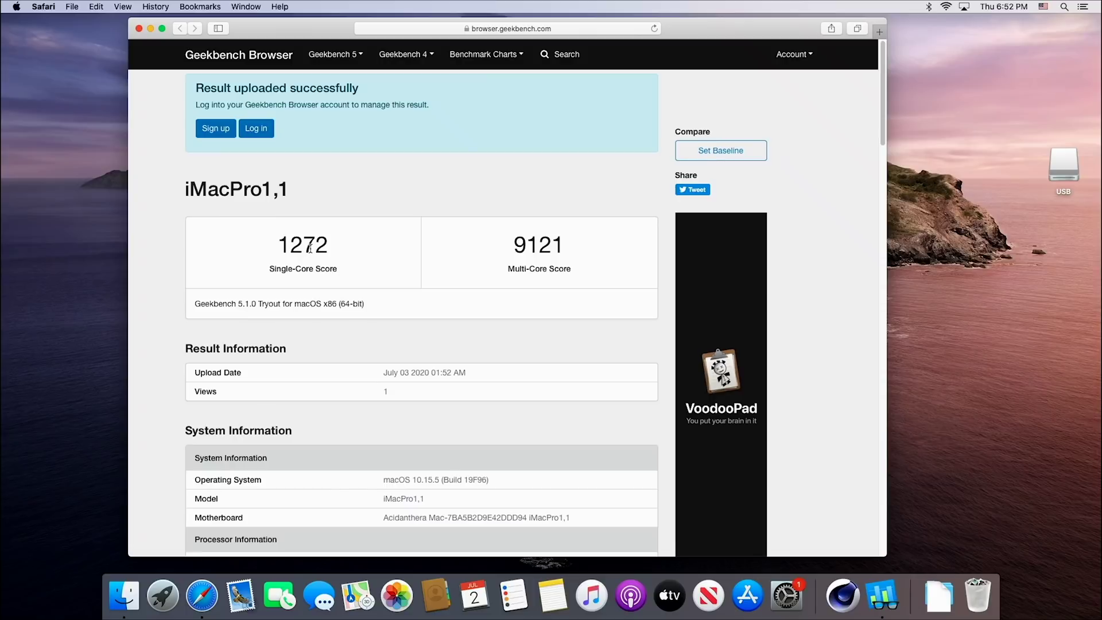
left_click(517, 54)
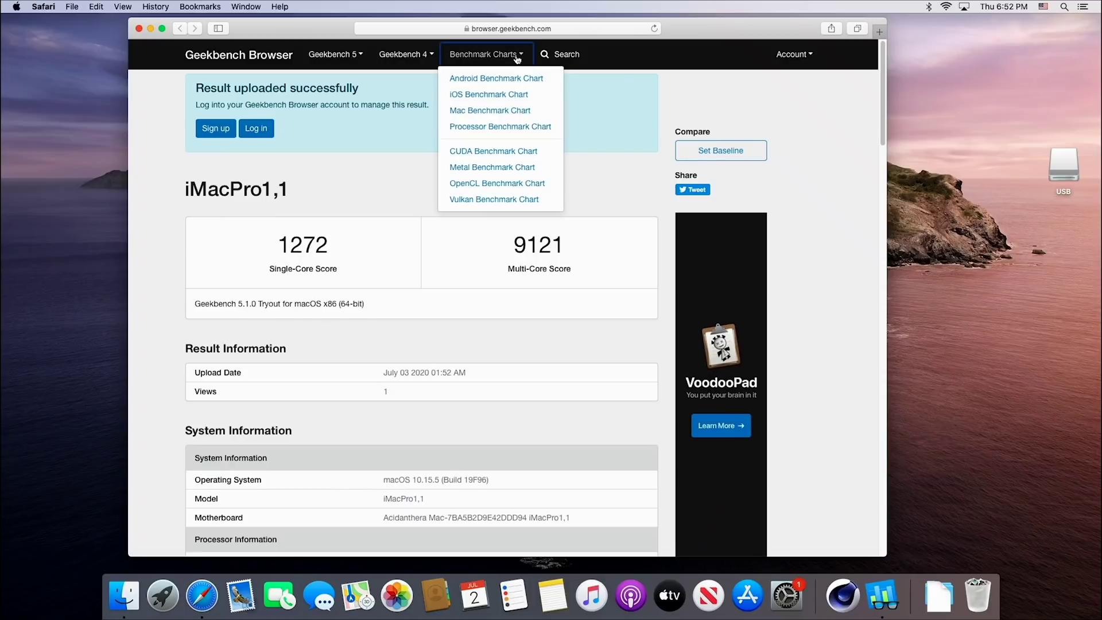
left_click(518, 111)
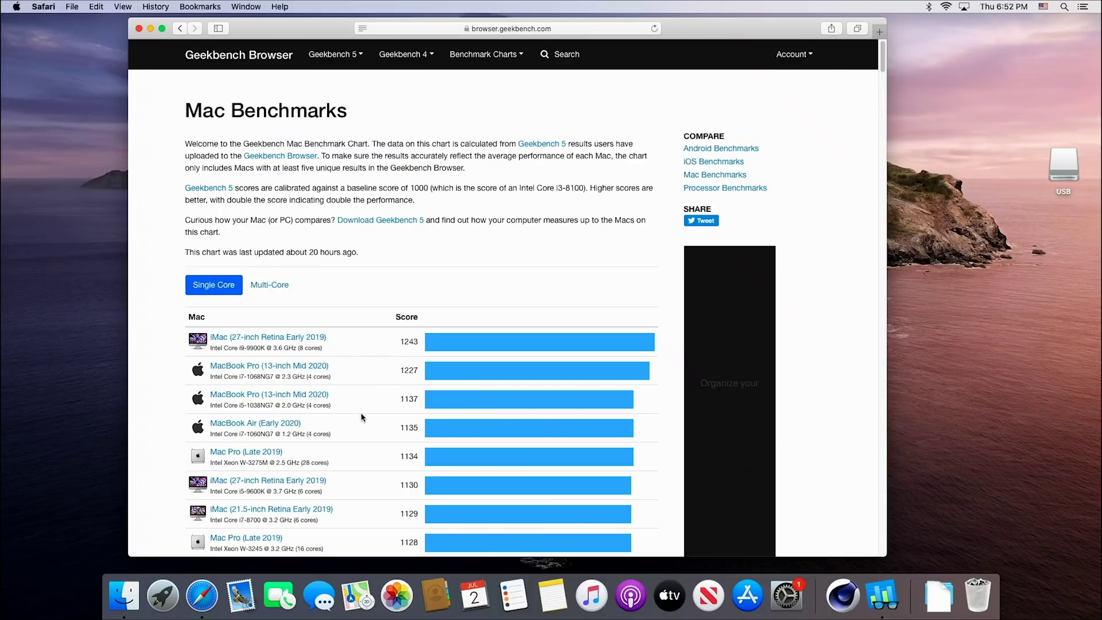
left_click(272, 287)
scroll(312, 341, "down", 10)
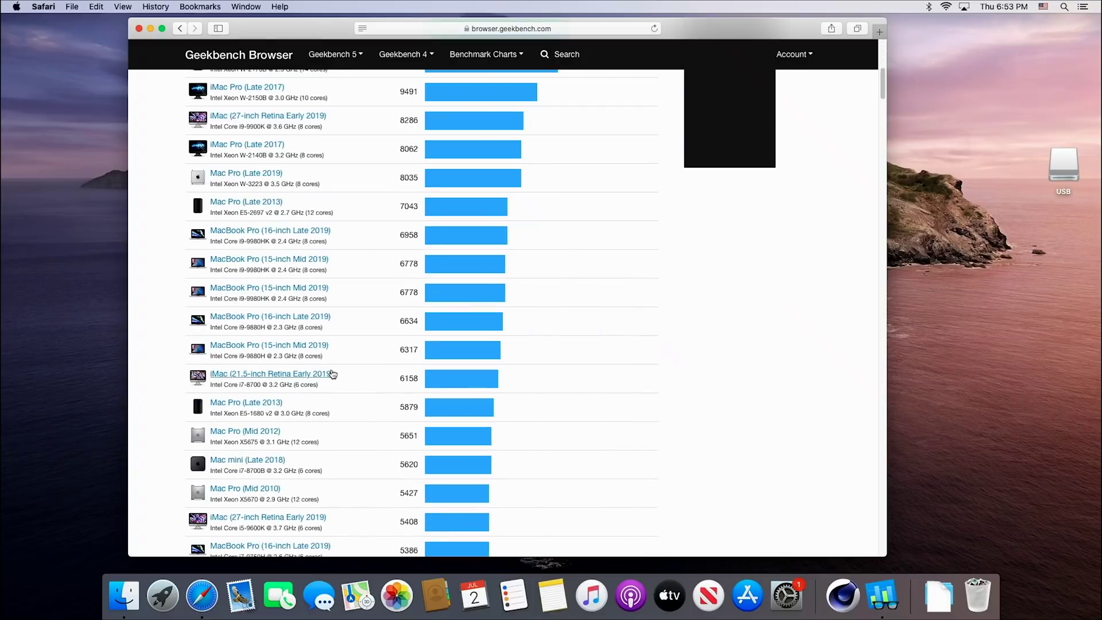
scroll(330, 367, "up", 4)
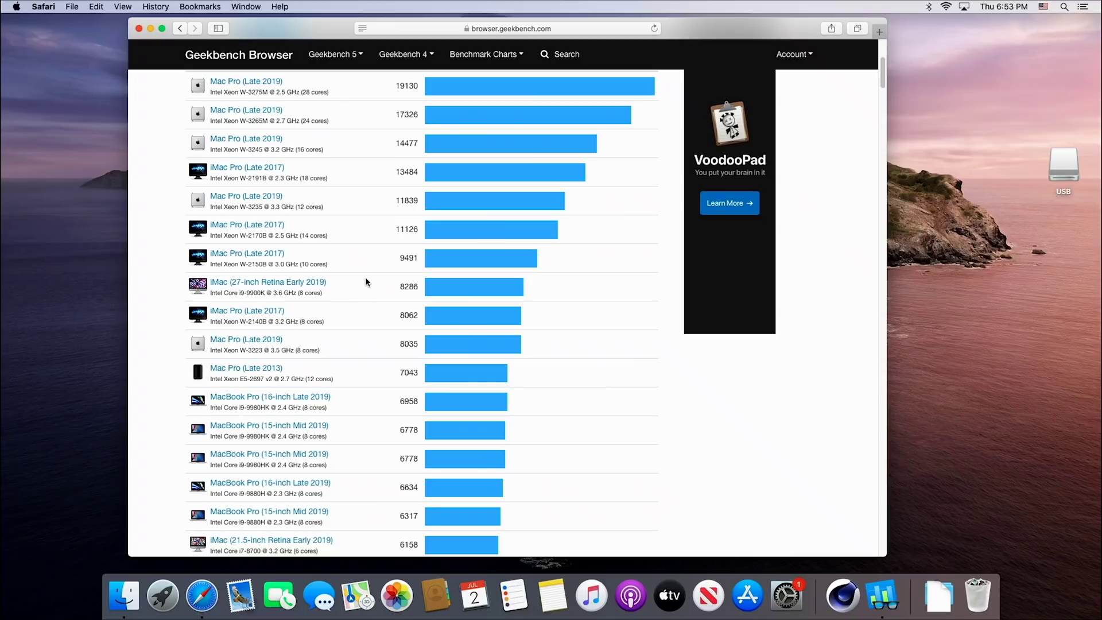
Step: Close the Geekbench Browser window and quit Geekbench 5
left_click(139, 28)
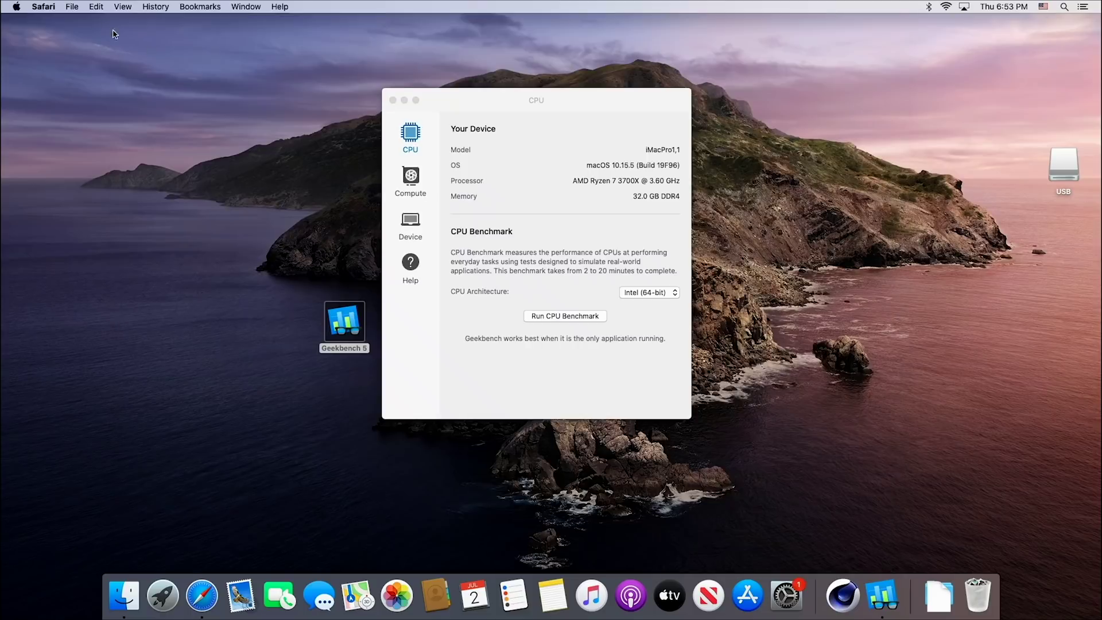
left_click(466, 108)
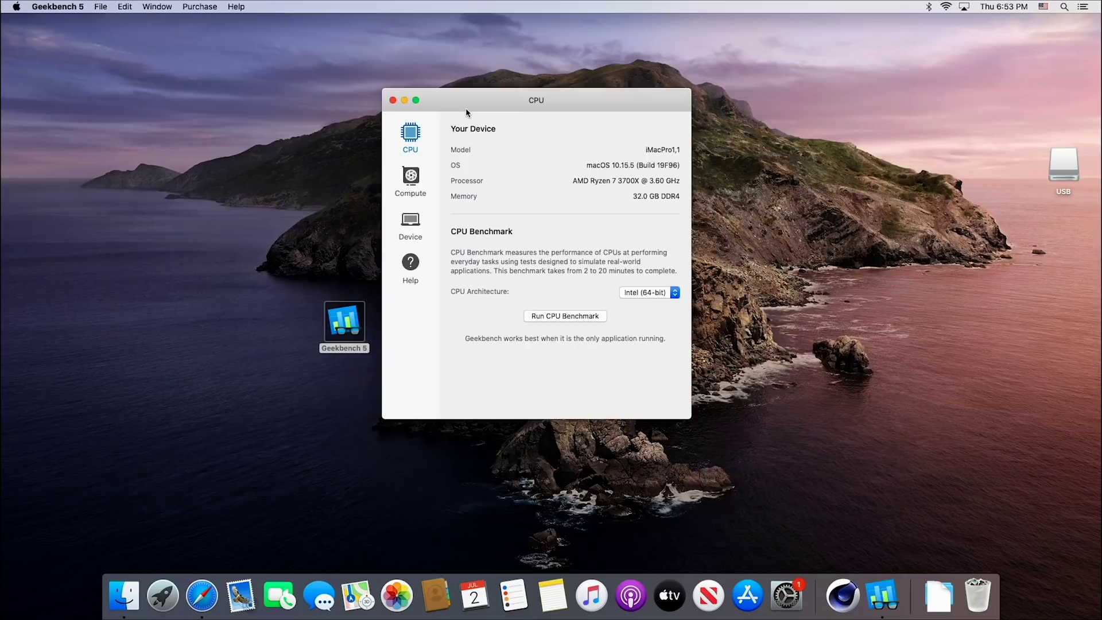
left_click(69, 6)
left_click(96, 125)
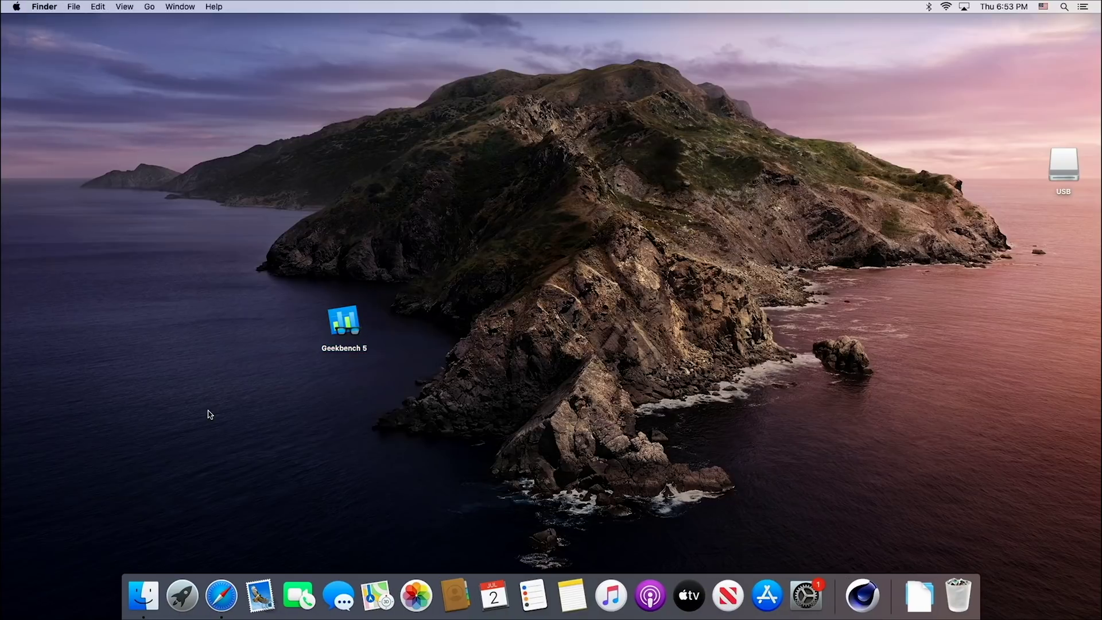
Step: Run the CPU test in Cinebench R20 and widen the ranking list to show the full processor names
left_click(859, 599)
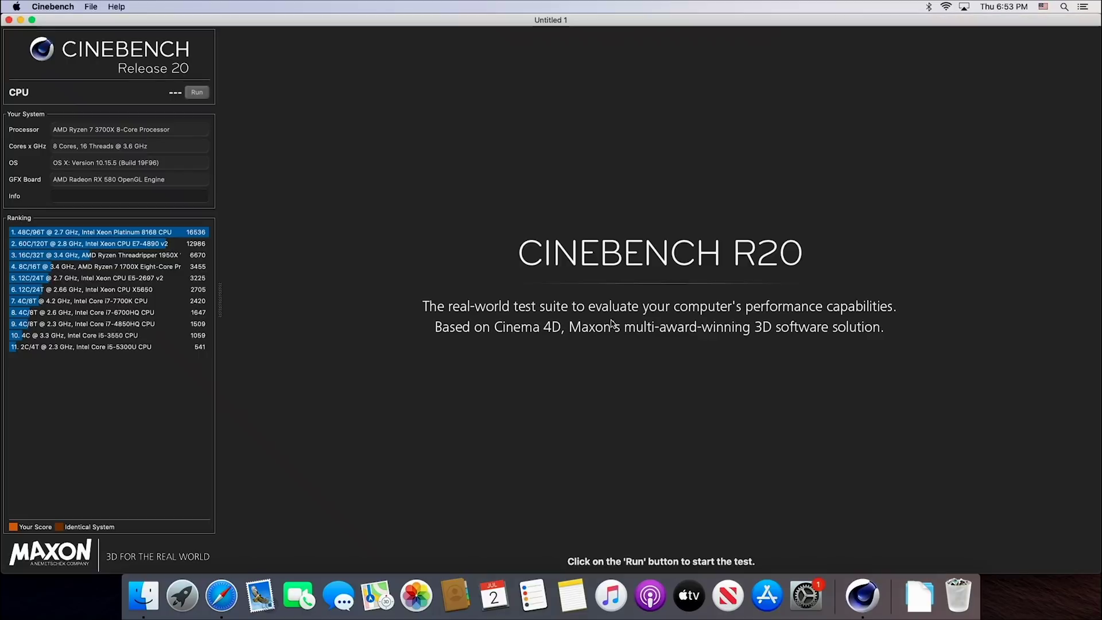
left_click(201, 92)
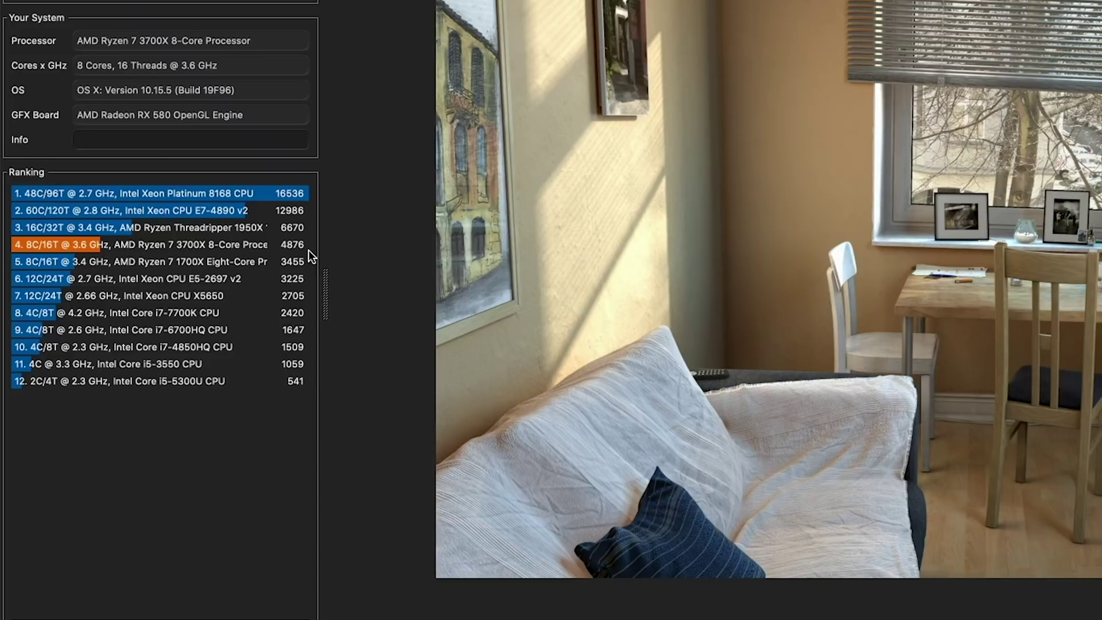
left_click_drag(327, 287, 543, 287)
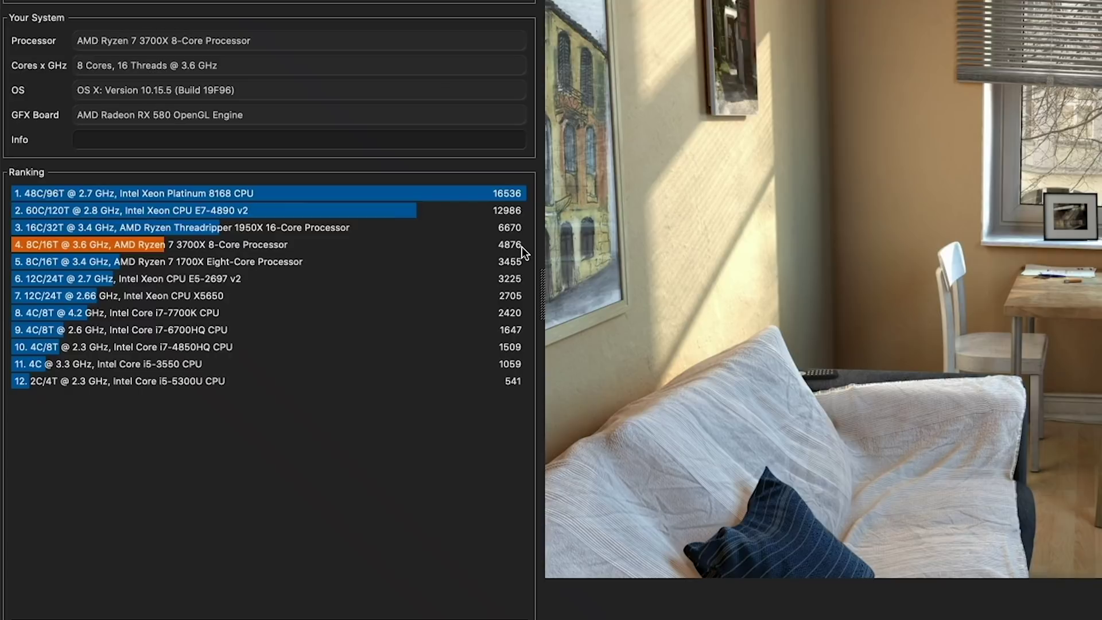
mouse_move(508, 247)
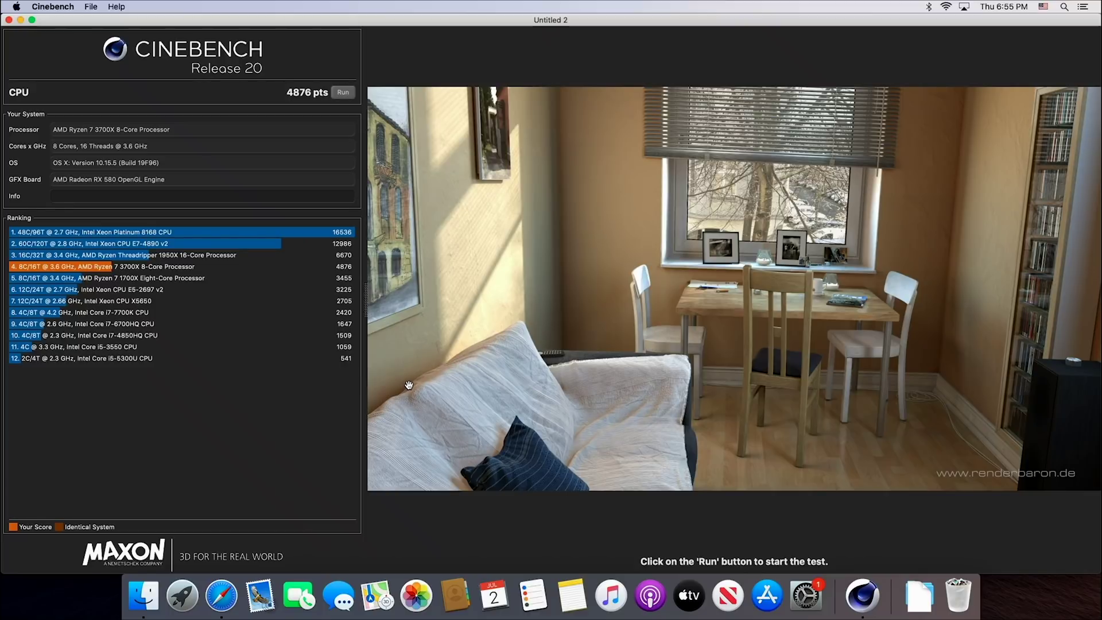
Step: Quit Cinebench R20 and return to the desktop
left_click(43, 7)
left_click(64, 113)
left_click(580, 202)
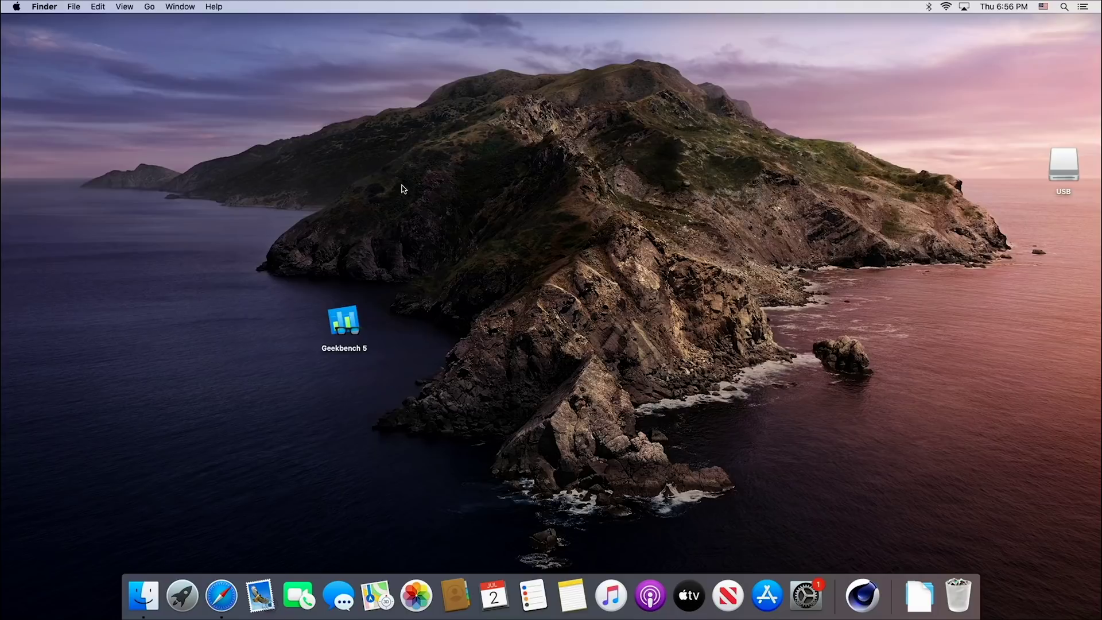
Step: Restart the computer into the ASRock UEFI setup and open the AMD PBS settings among the advanced options
left_click(18, 7)
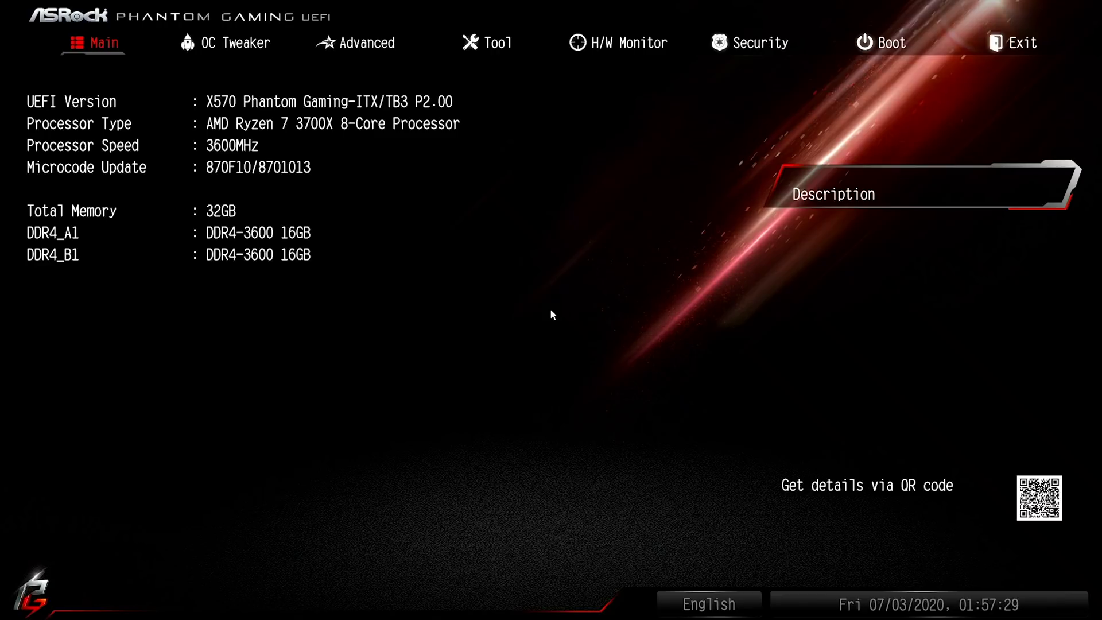
key("Right")
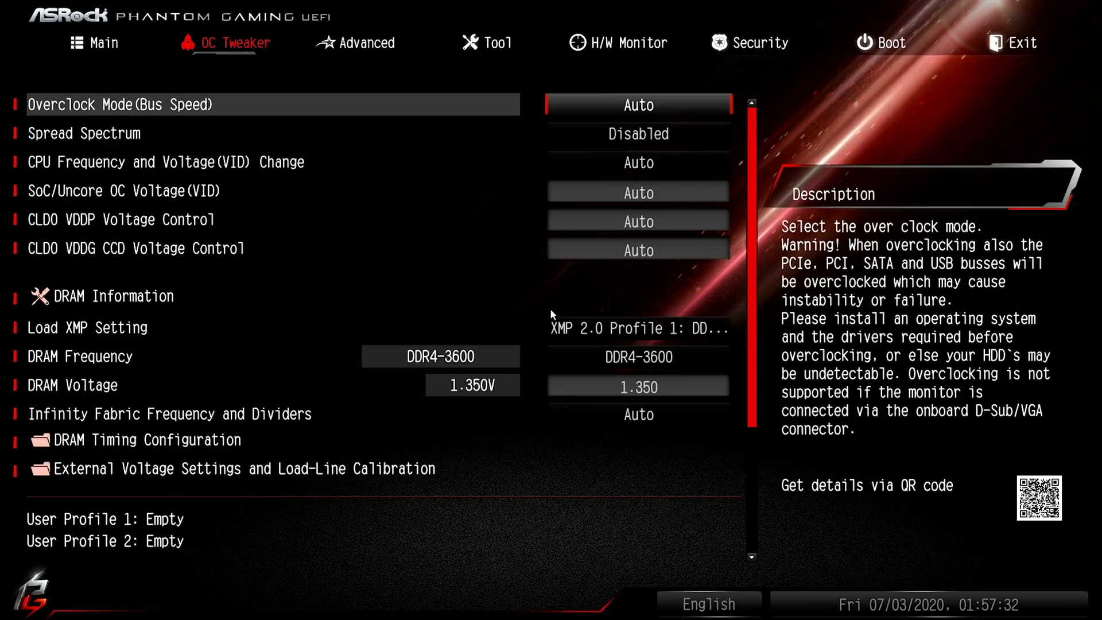
key("Right")
key("Down")
key("Down")
key("End")
key("Up")
key("Return")
Step: Examine the Thunderbolt Support and Security Level settings at the end of the AMD PBS list
key("Down")
key("Down")
key("Down")
key("Down")
key("Down")
key("Down")
key("Down")
key("Down")
key("Down")
key("Down")
key("Down")
key("Down")
key("Down")
key("Down")
key("Down")
key("Down")
key("Down")
key("Down")
key("Down")
key("Down")
key("Down")
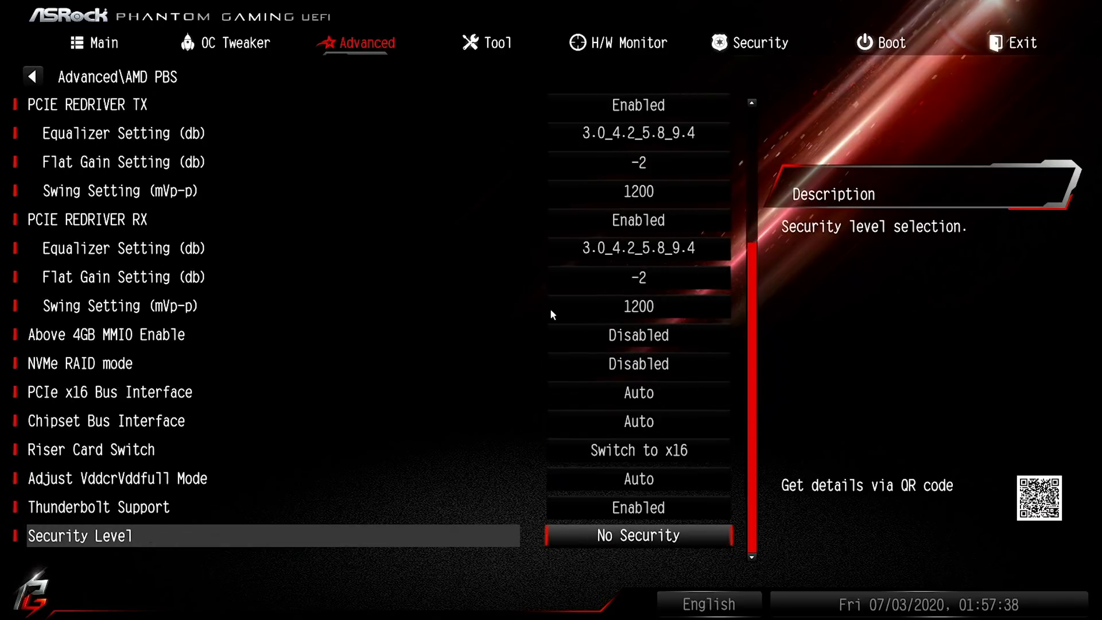
key("Up")
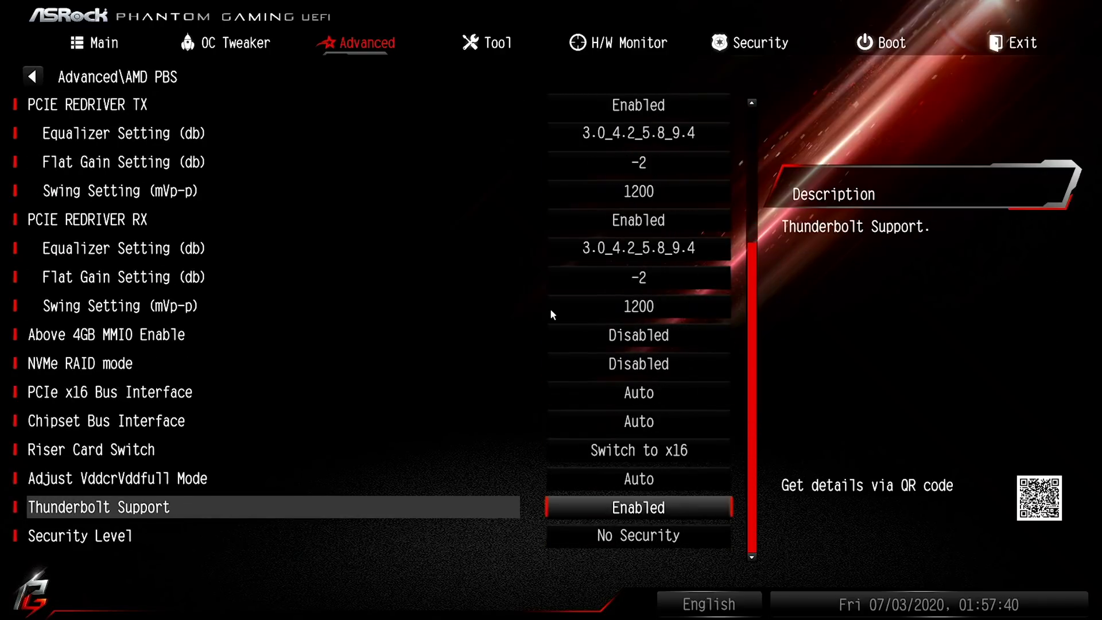
key("Down")
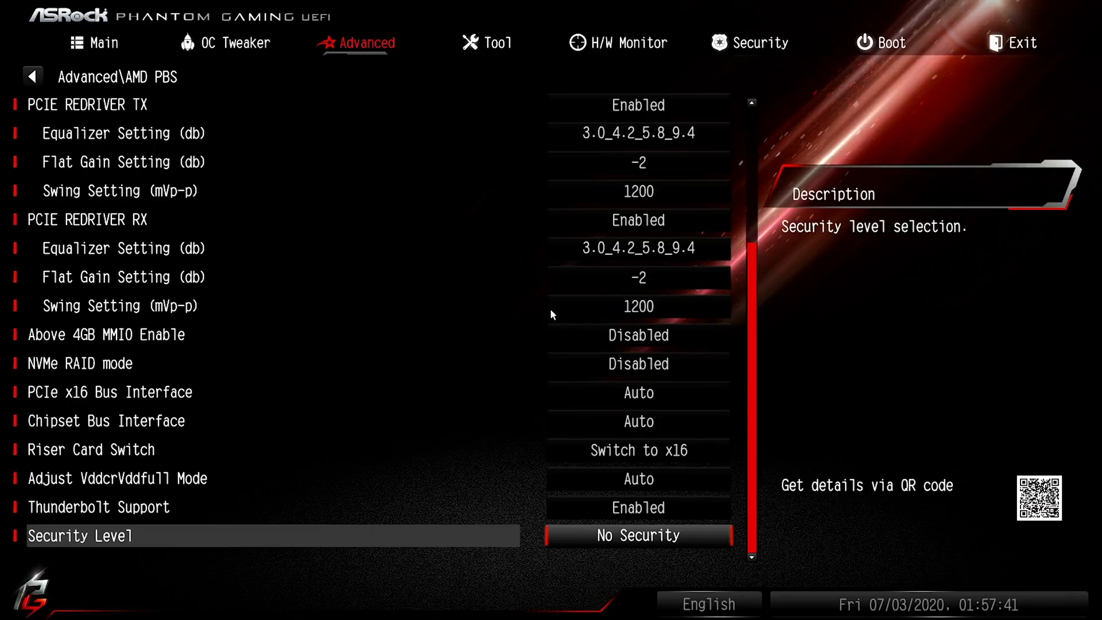
Step: Check the boot option priorities in the UEFI setup, opening the choices for Boot Option #1
key("Right")
key("Right")
key("Right")
key("Right")
key("Right")
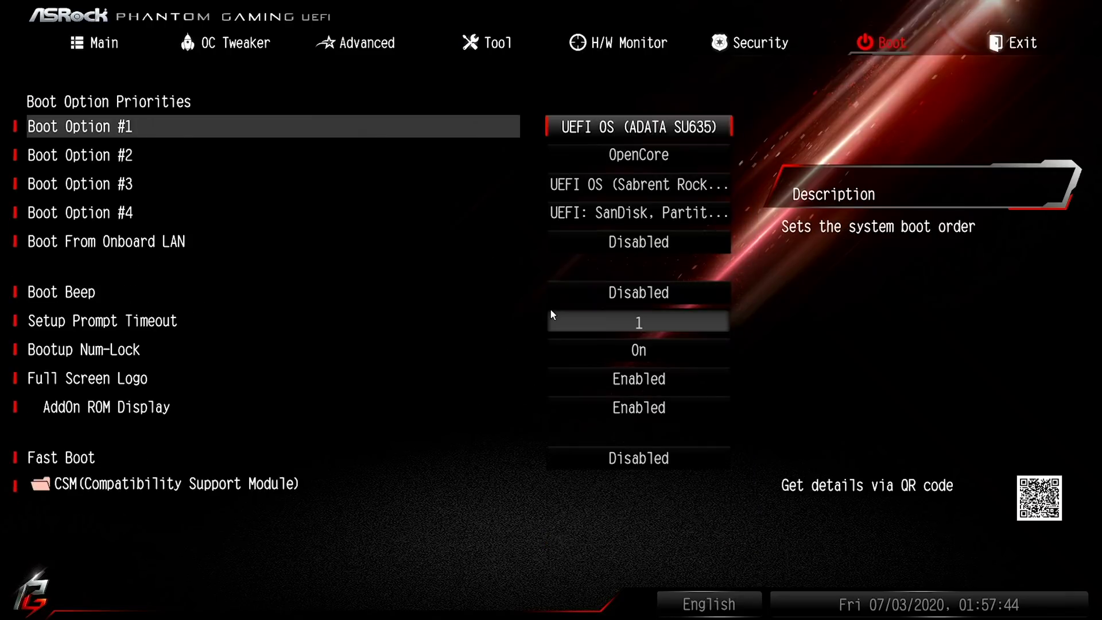
key("Return")
key("Return")
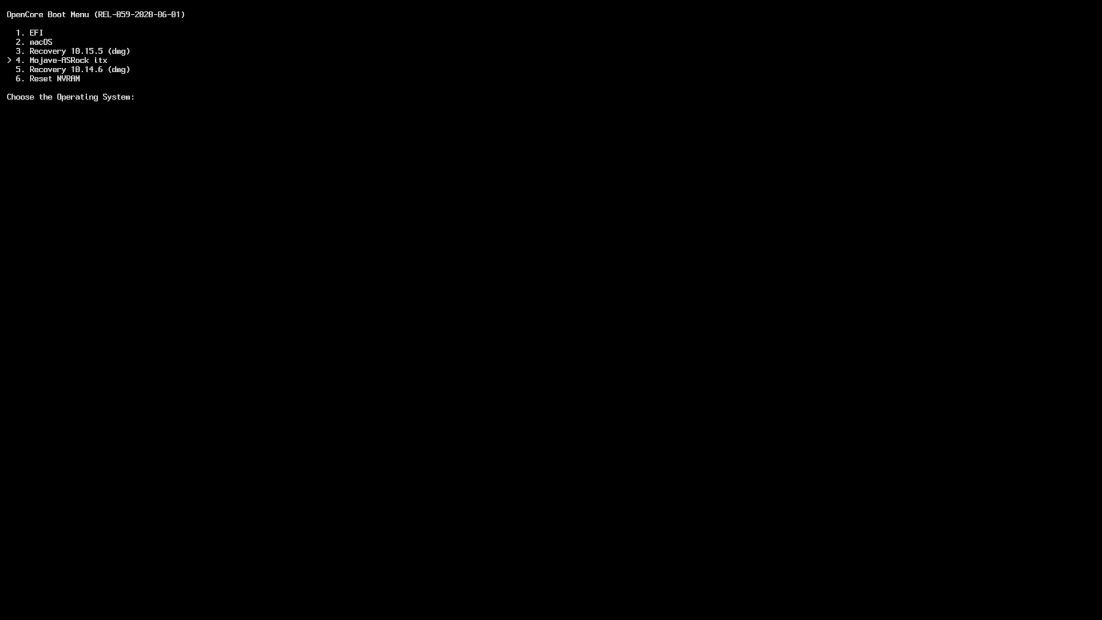
Step: Boot Mojave-ASRock itx from the OpenCore boot menu and log in with the account password
key("Return")
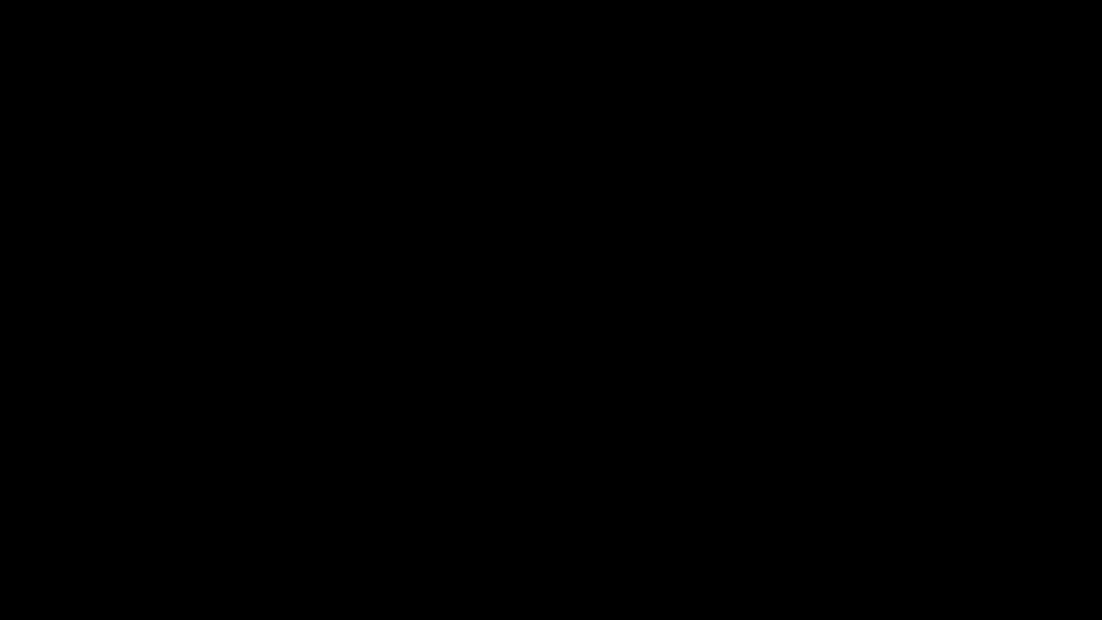
type("****")
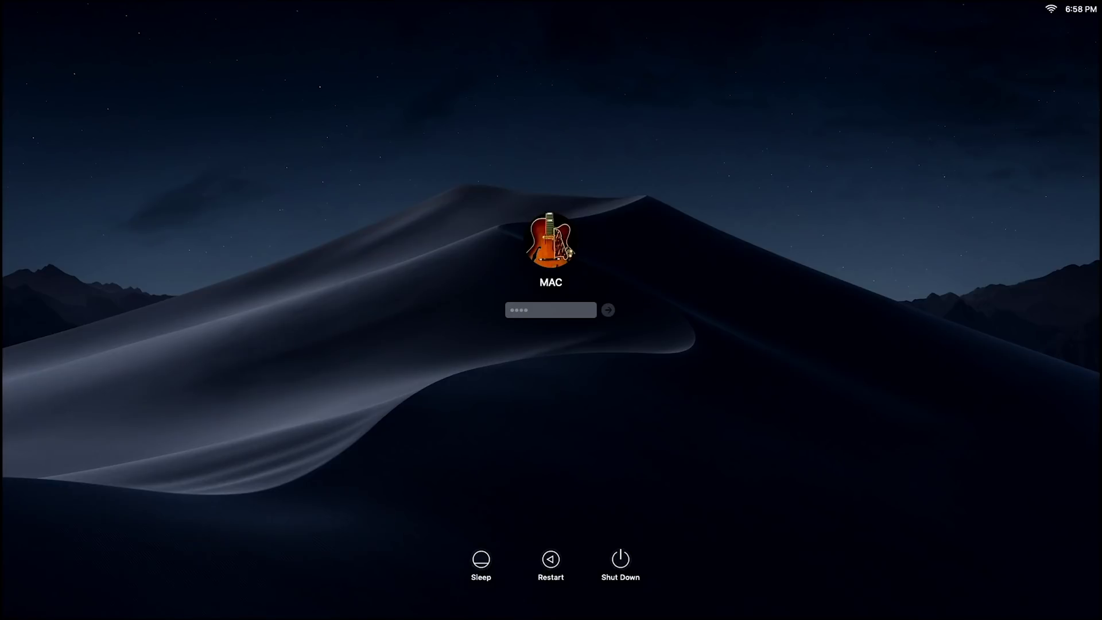
key("Return")
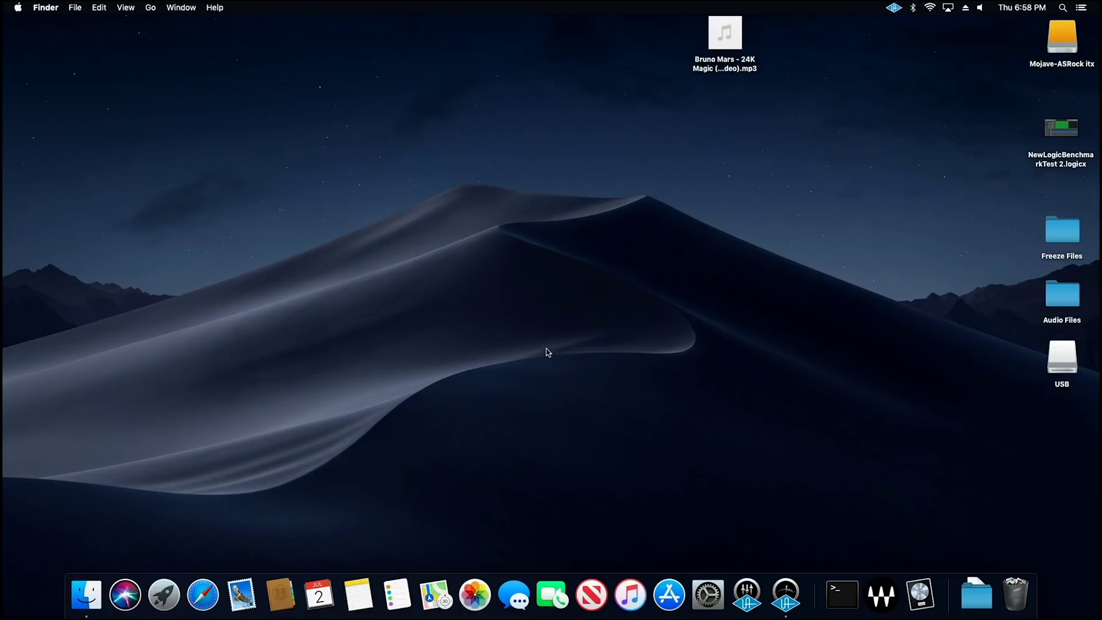
Step: Open the Console app and switch the sample rate to 96 kHz, to 88.2 kHz and finally to 48 kHz
left_click(746, 591)
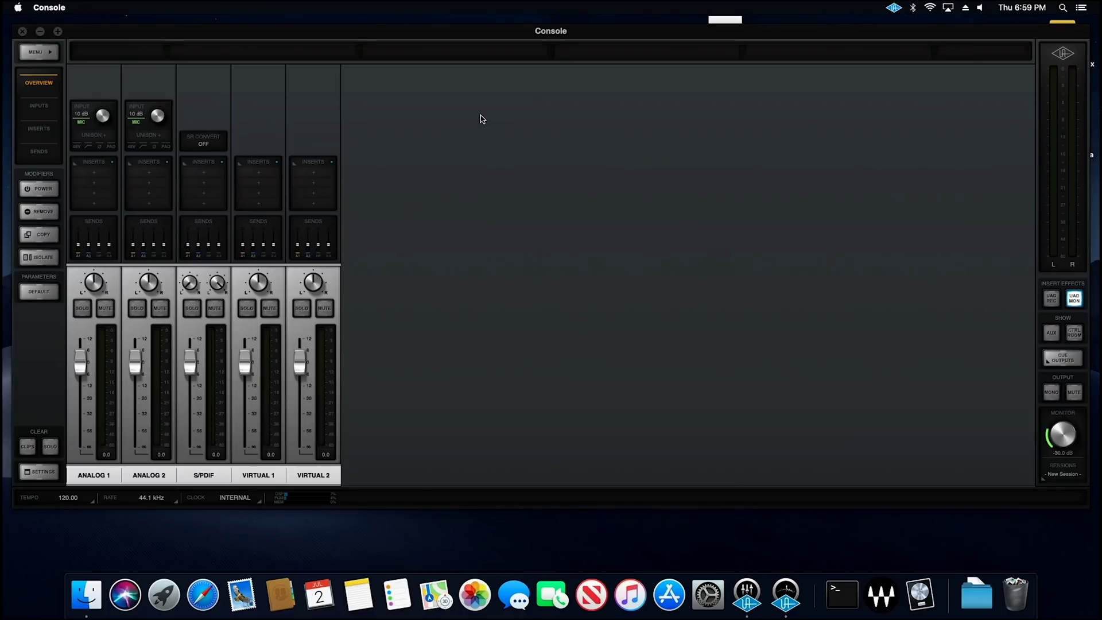
left_click(164, 502)
left_click(140, 435)
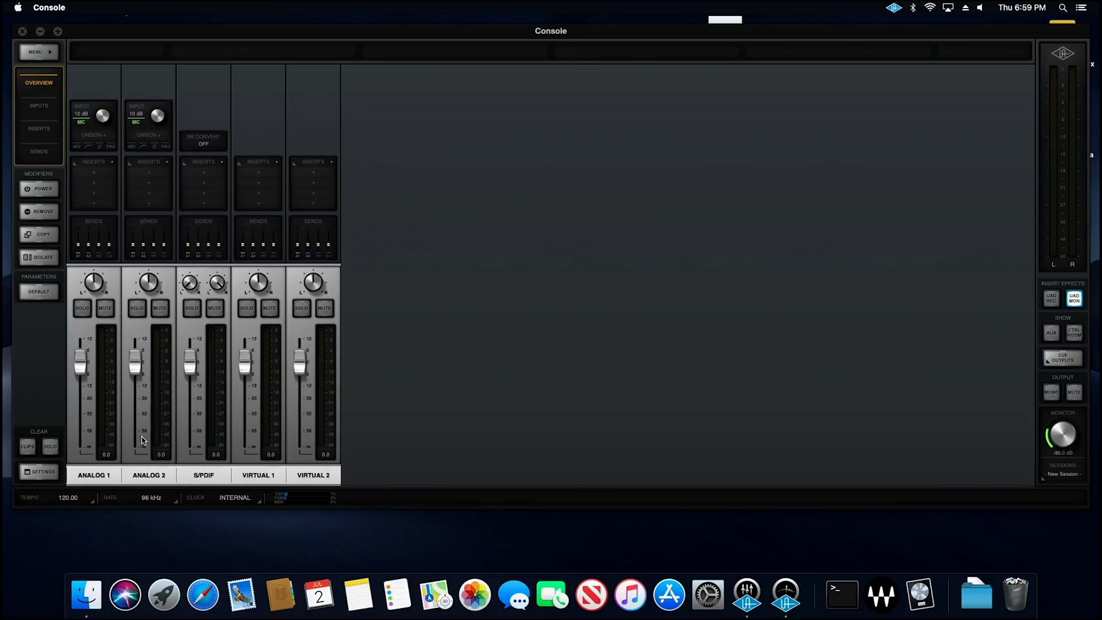
left_click(169, 505)
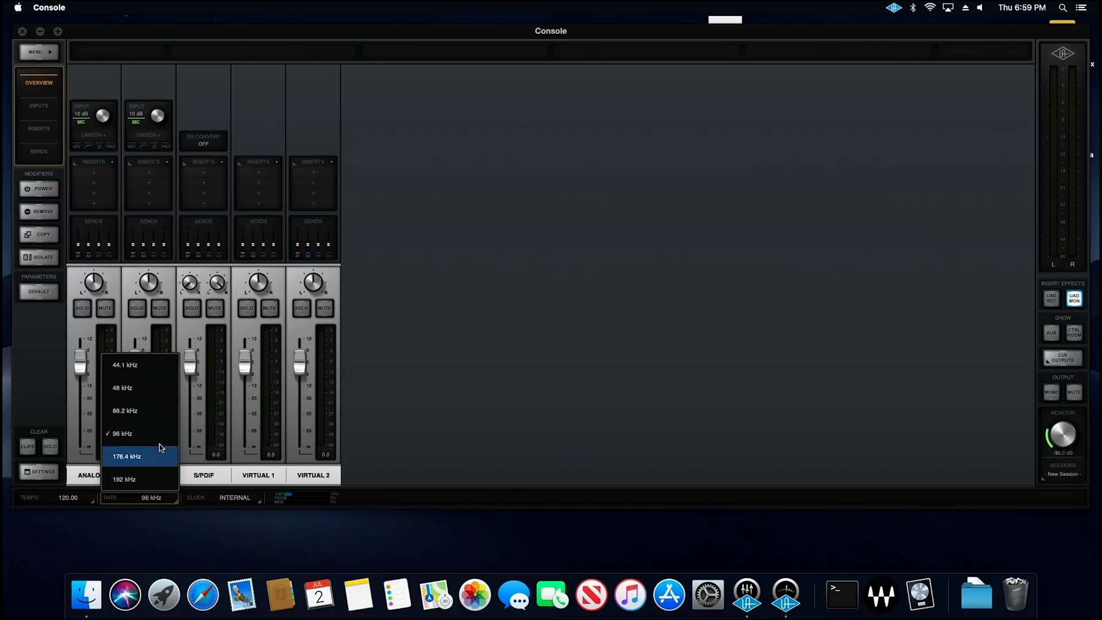
left_click(153, 412)
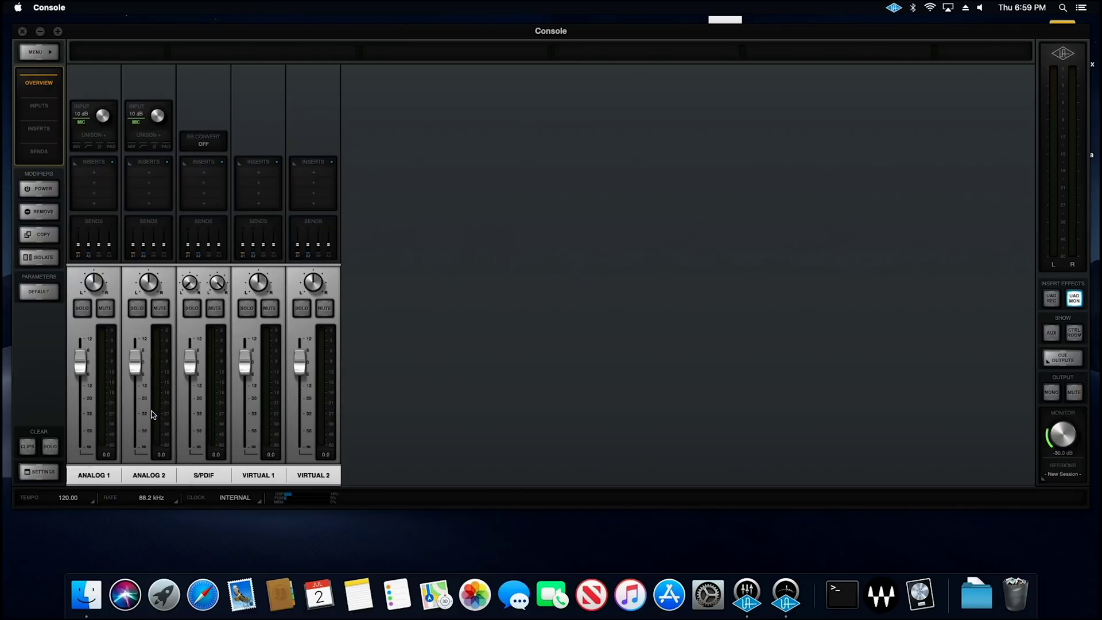
left_click(164, 502)
left_click(150, 391)
left_click(611, 546)
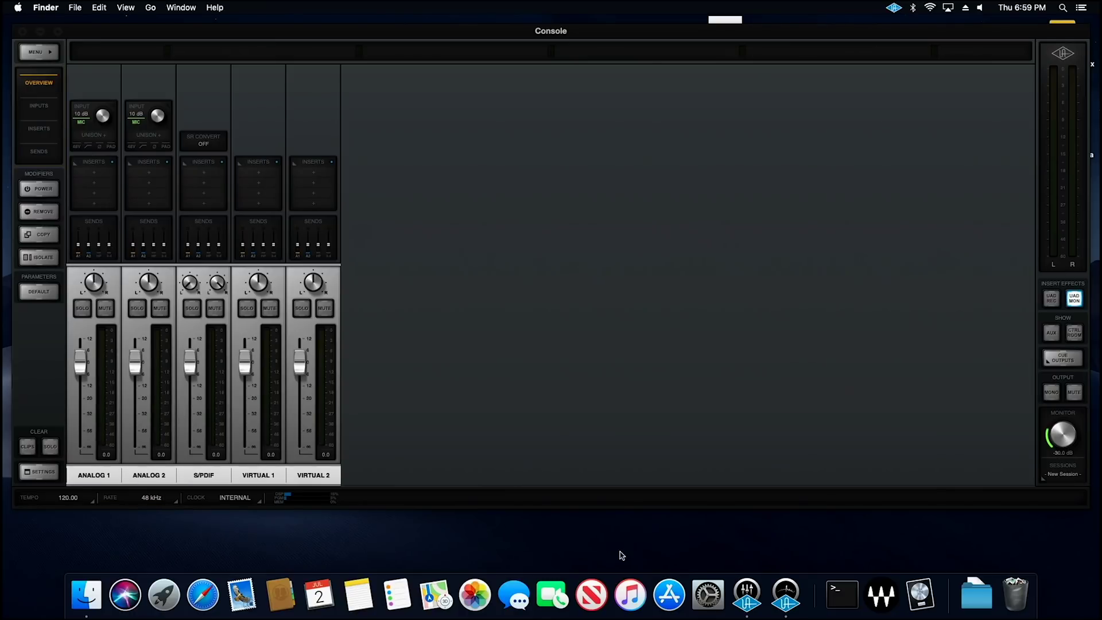
Step: Open Waves Central and install and activate Berzerk Distortion on Mojave-ASRock itx, authorizing the change with the account password
left_click(890, 596)
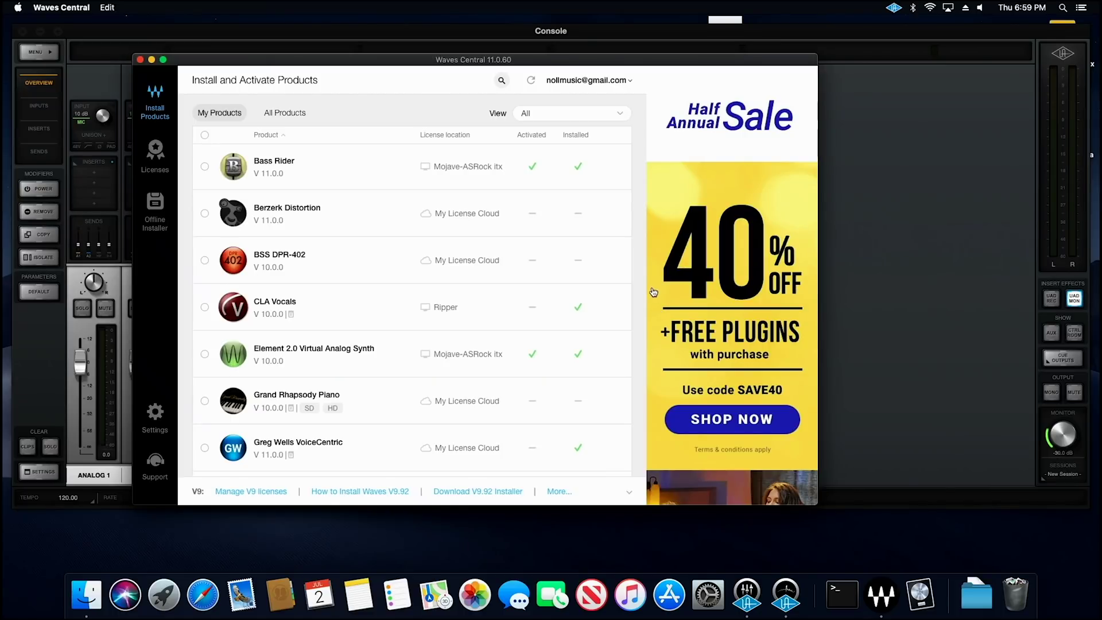
left_click(205, 213)
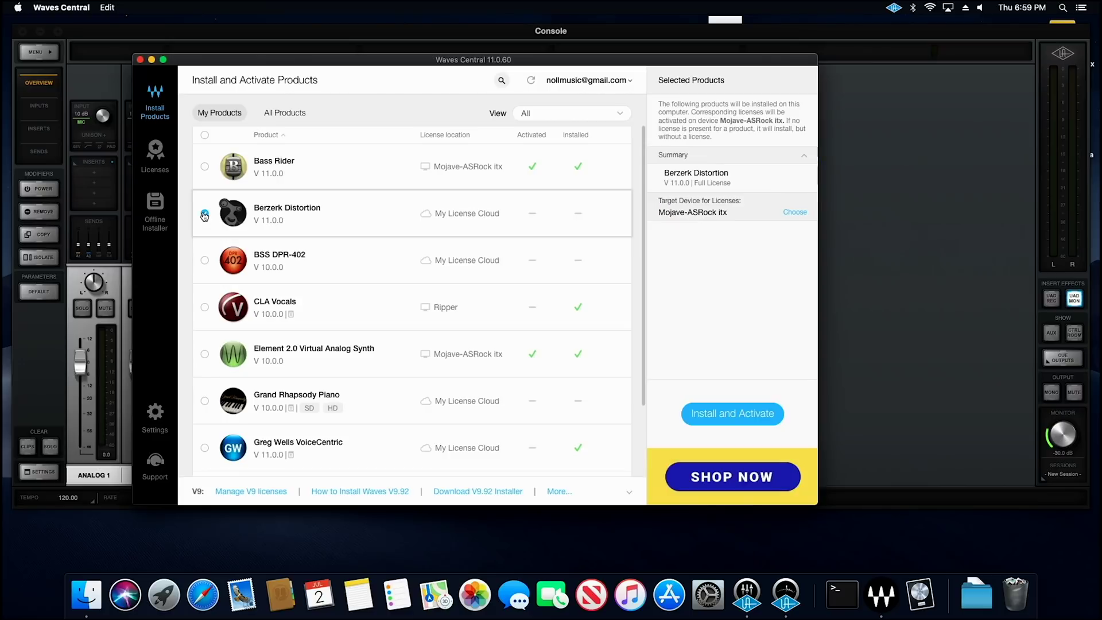
left_click(745, 418)
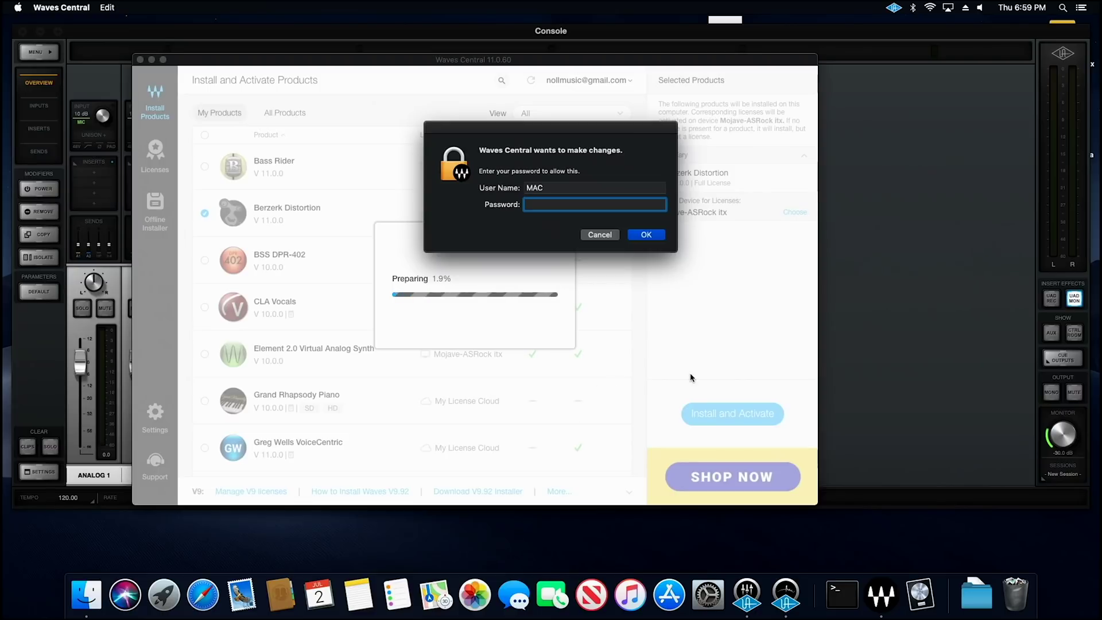
type("••••")
key("Return")
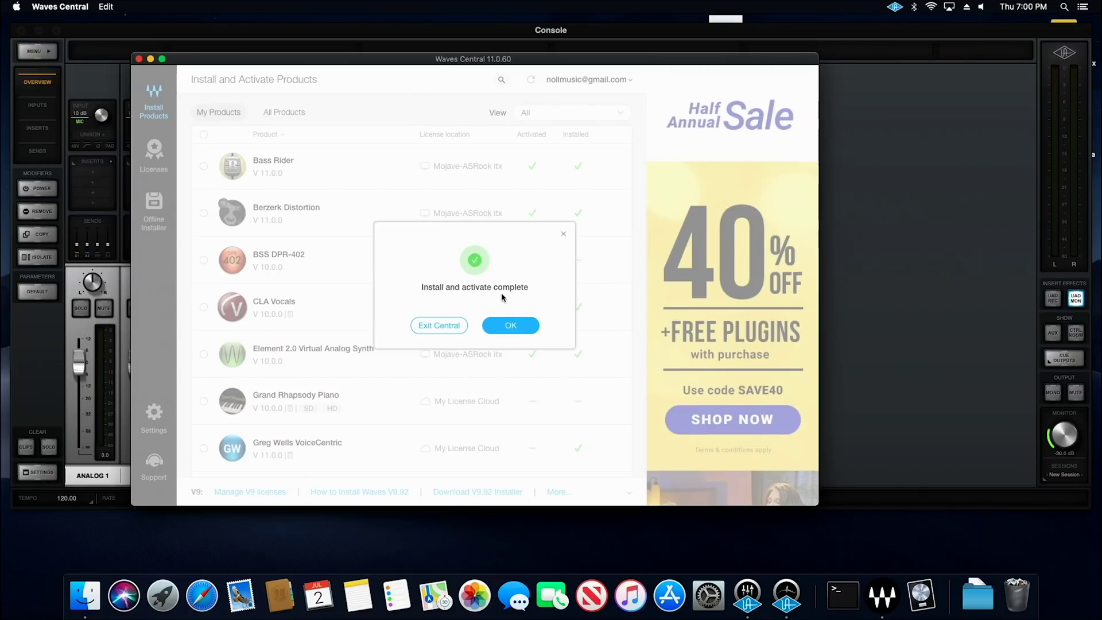
left_click(511, 325)
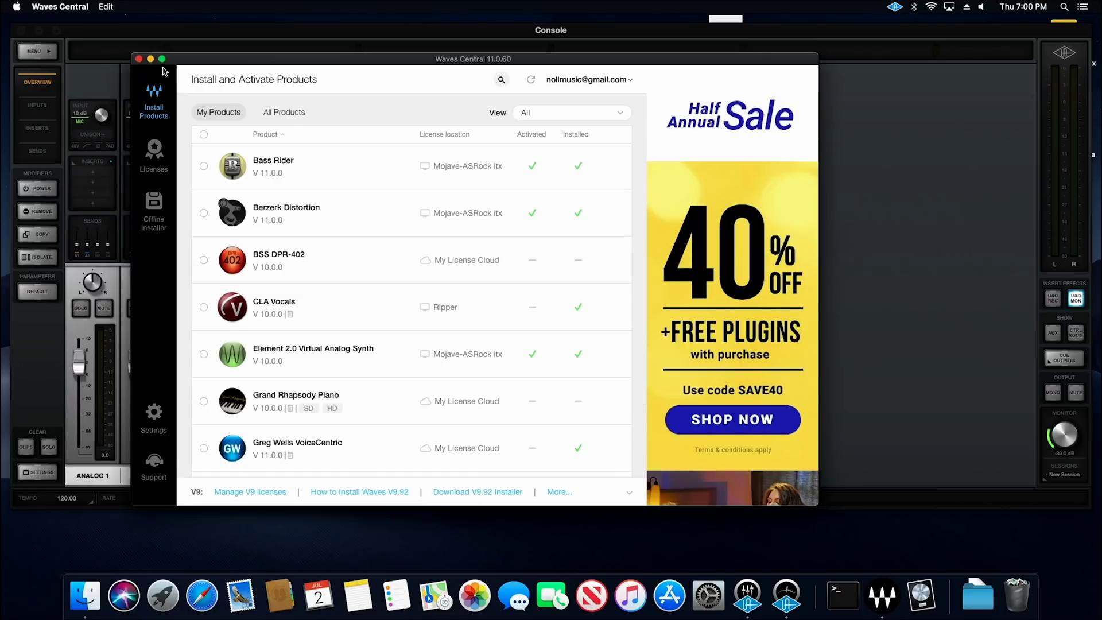
Step: Close Waves Central and open Logic Pro X with the NewLogicBenchmarkTest 2 project, continuing with the trial version
left_click(139, 60)
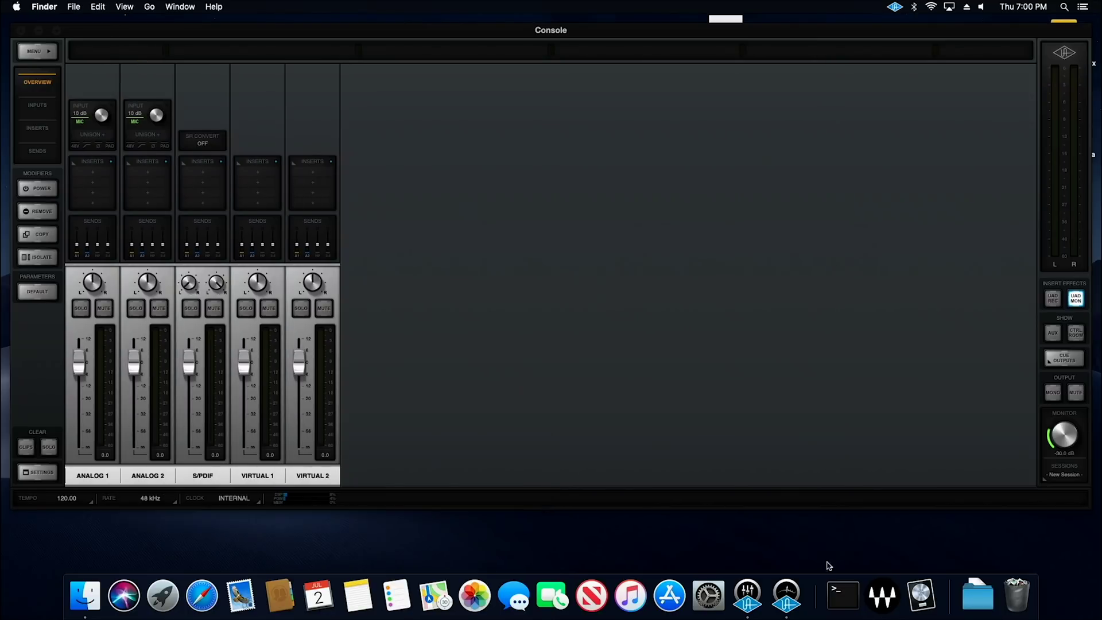
left_click(926, 605)
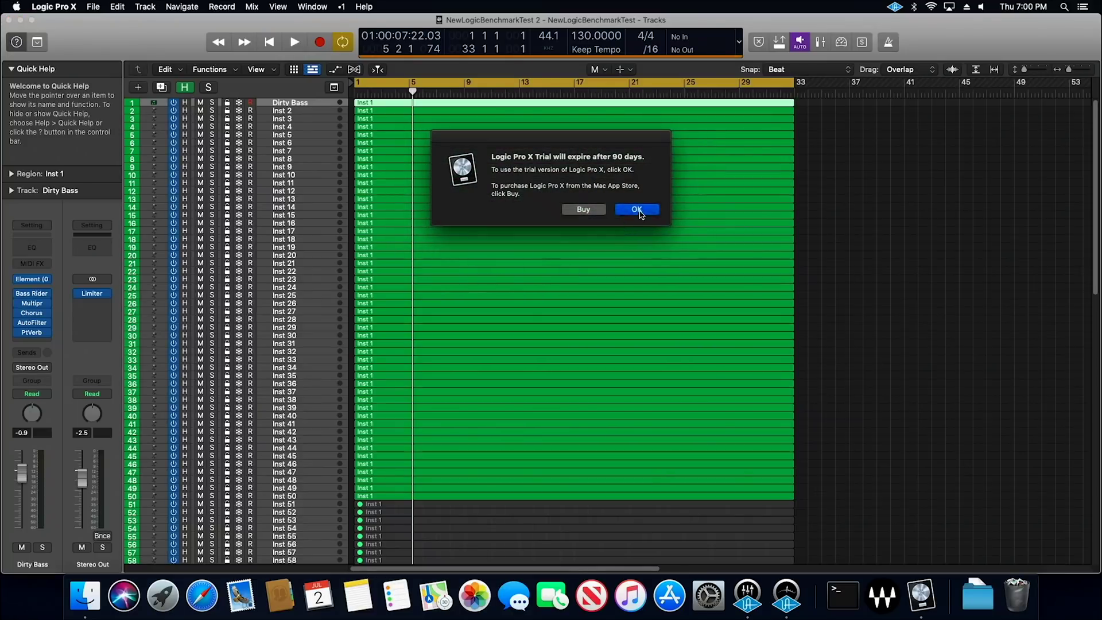
left_click(637, 214)
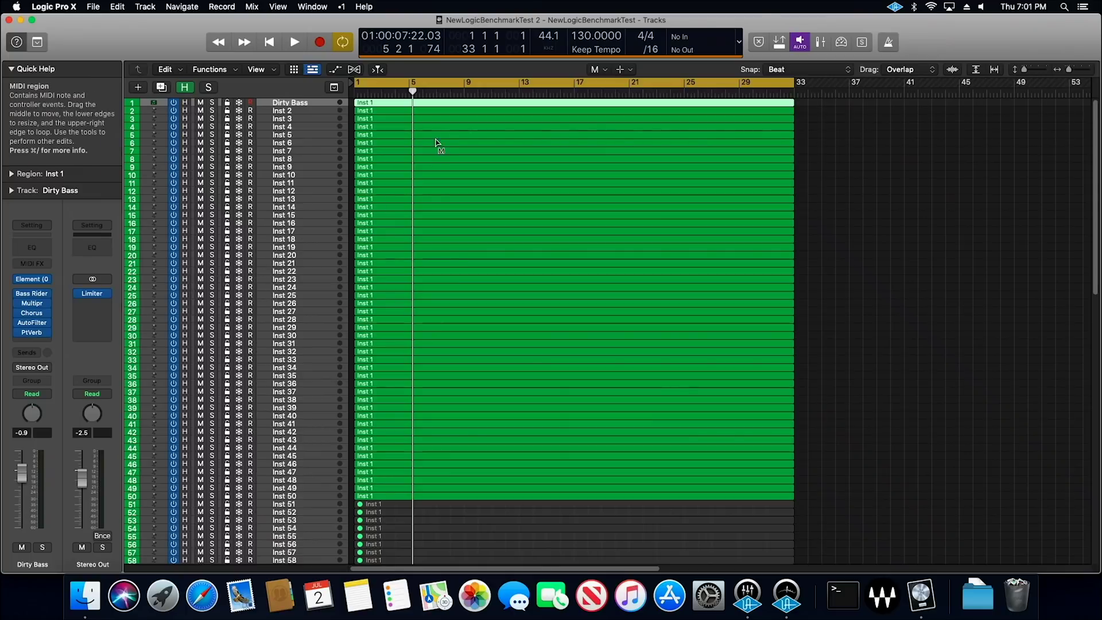
Step: Show an enlarged mixer and open the Dirty Bass track's Element and Bass Rider plug-ins side by side
key("x")
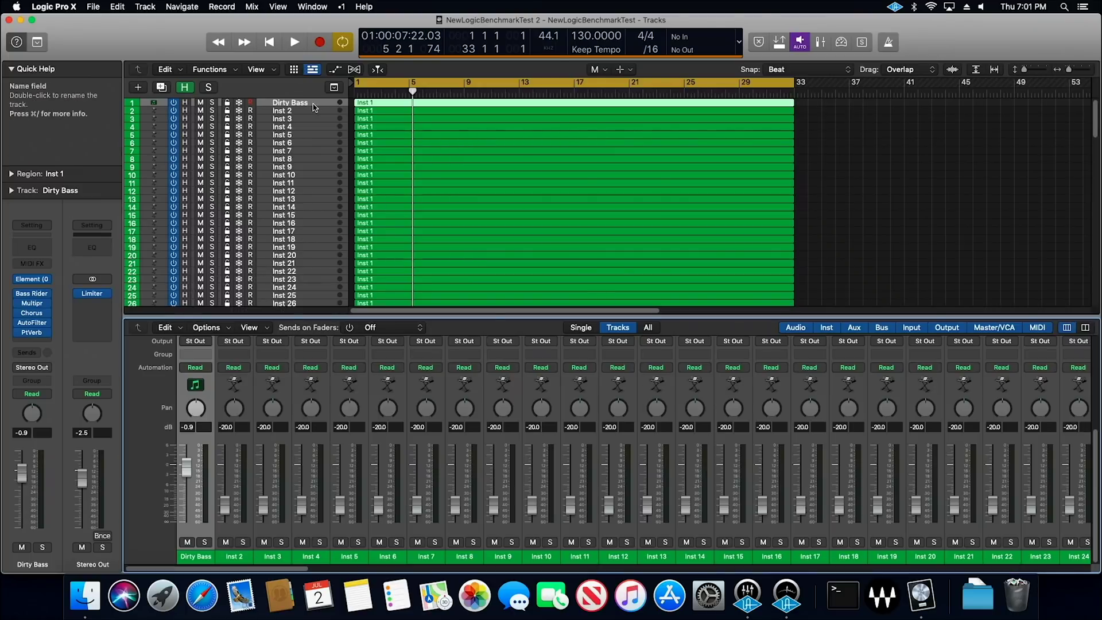
left_click_drag(464, 315, 463, 171)
left_click(196, 254)
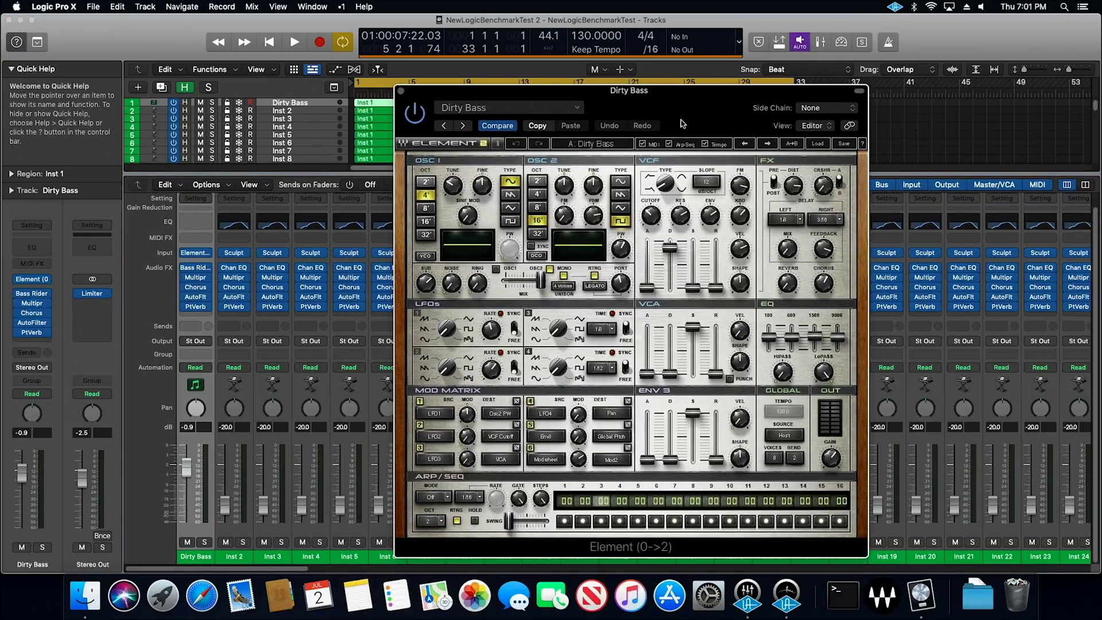
left_click_drag(683, 105, 704, 98)
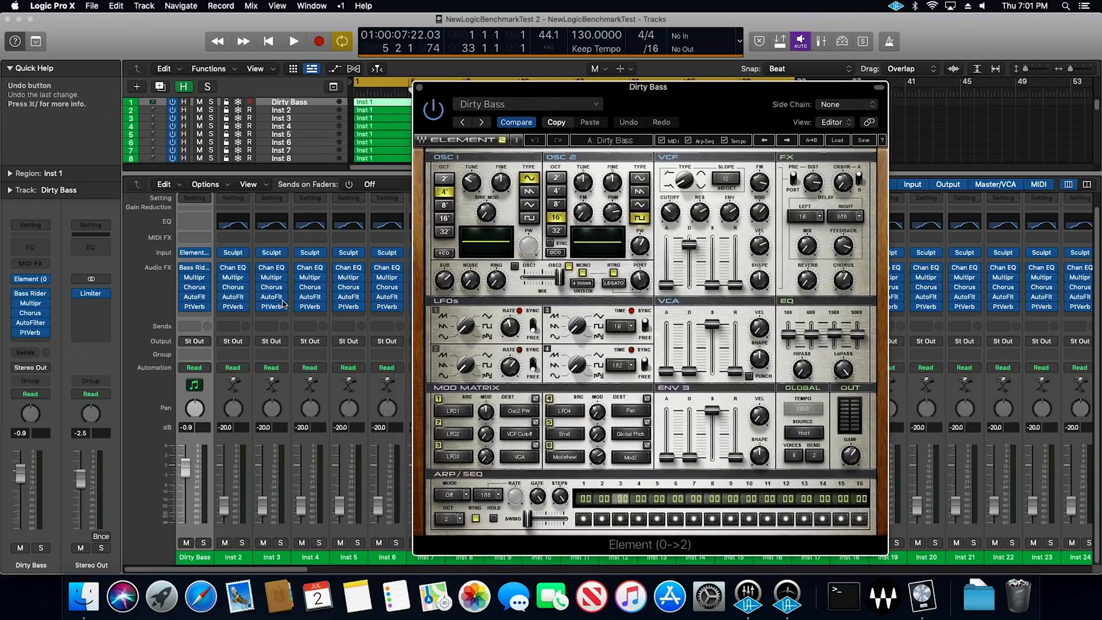
left_click(192, 269)
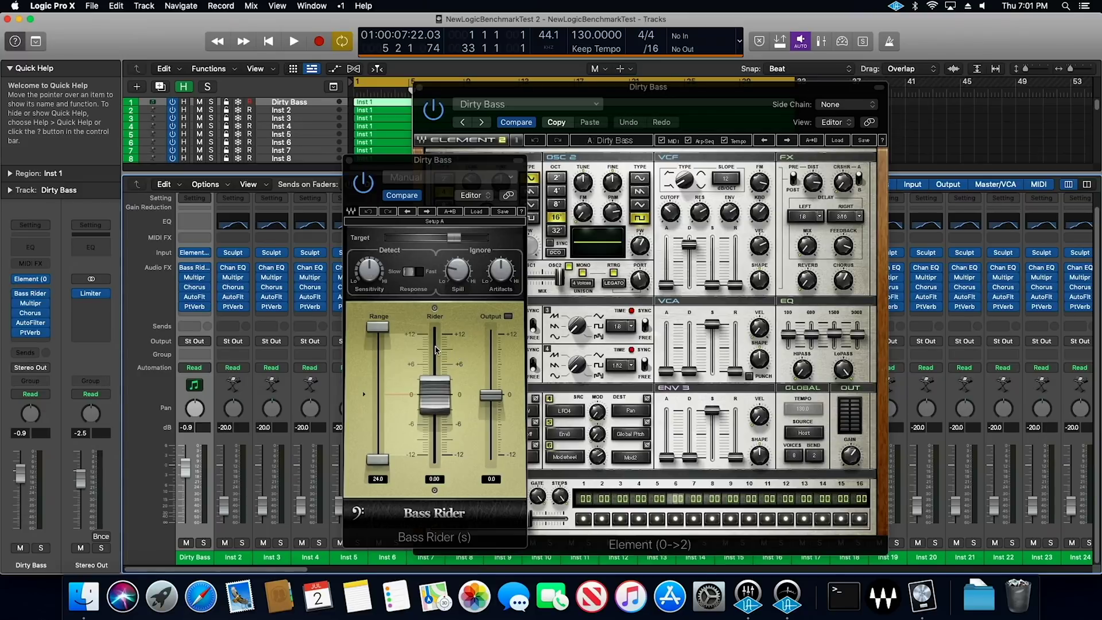
left_click_drag(477, 163, 347, 162)
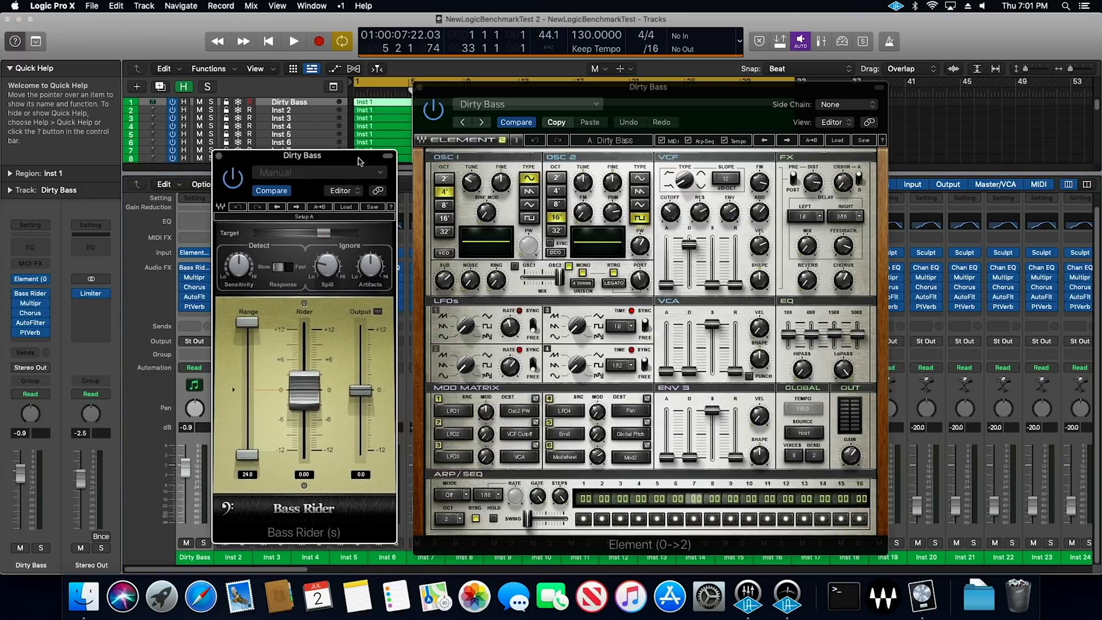
Step: Play the project to test the Element and Bass Rider plug-ins, stop playback and close Bass Rider
left_click(292, 42)
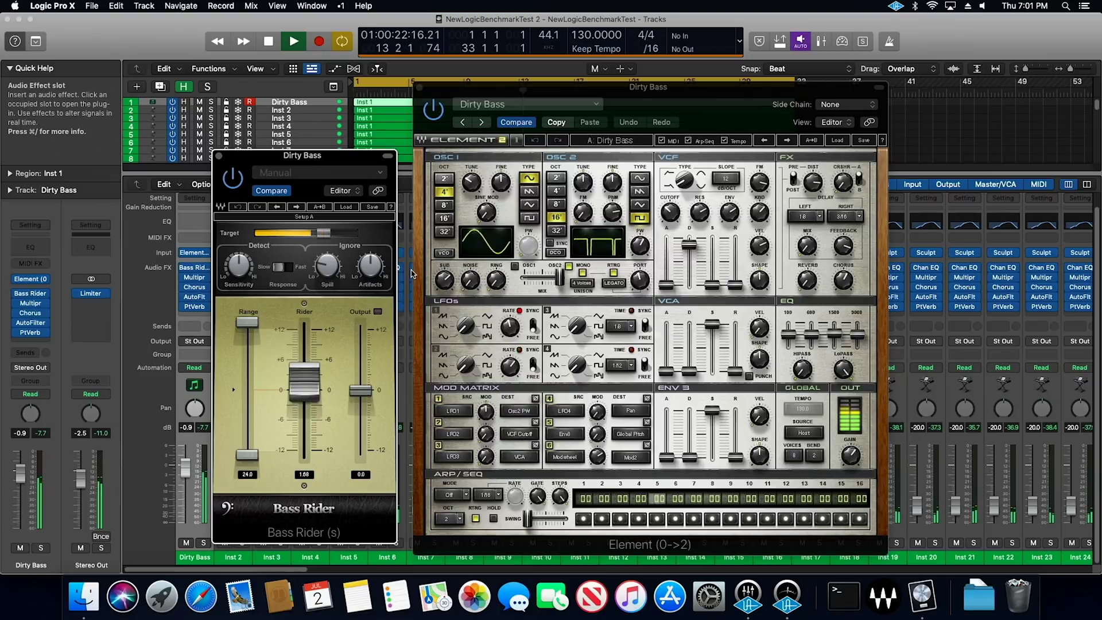
key("space")
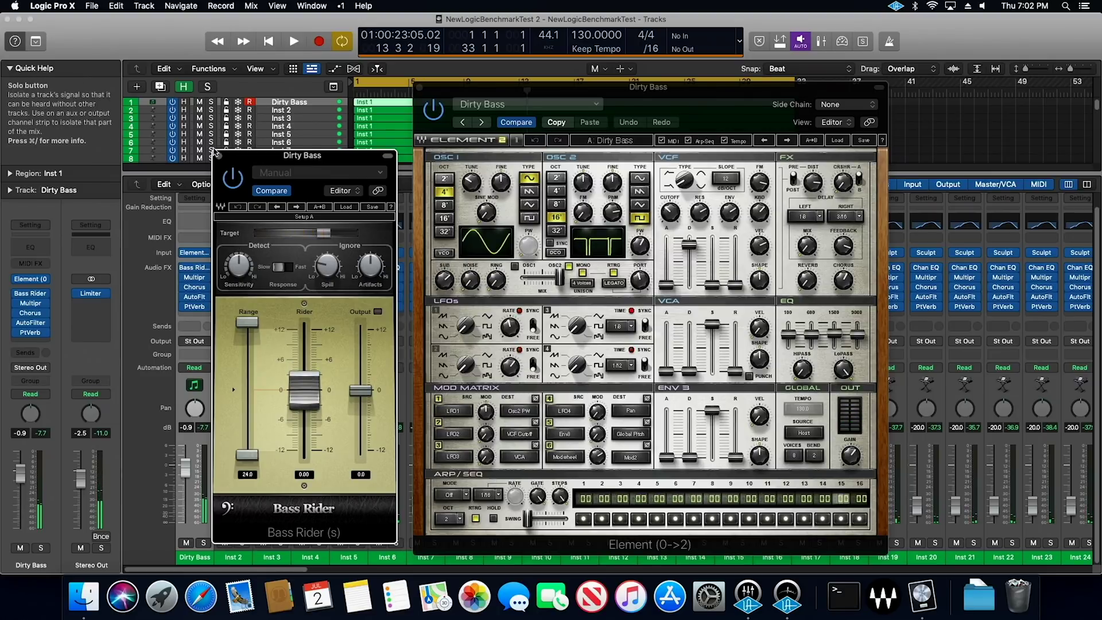
left_click(218, 158)
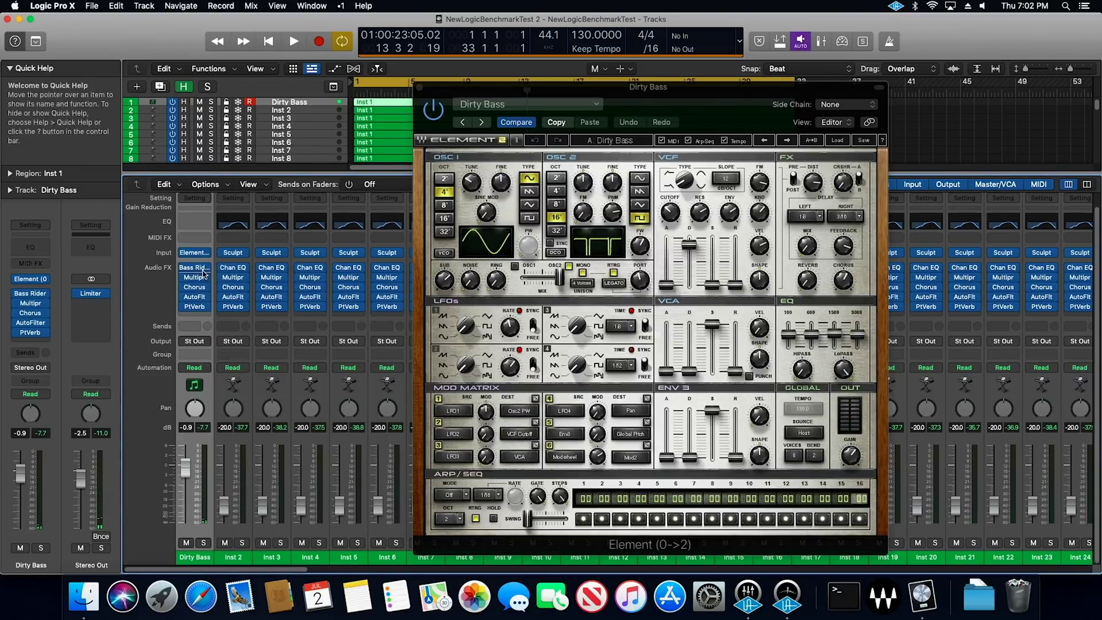
Step: Replace Bass Rider on the Dirty Bass track with the stereo Waves plug-in Berzerk Distortion (s)
left_click(199, 271)
left_click(199, 270)
left_click(206, 268)
left_click(201, 270)
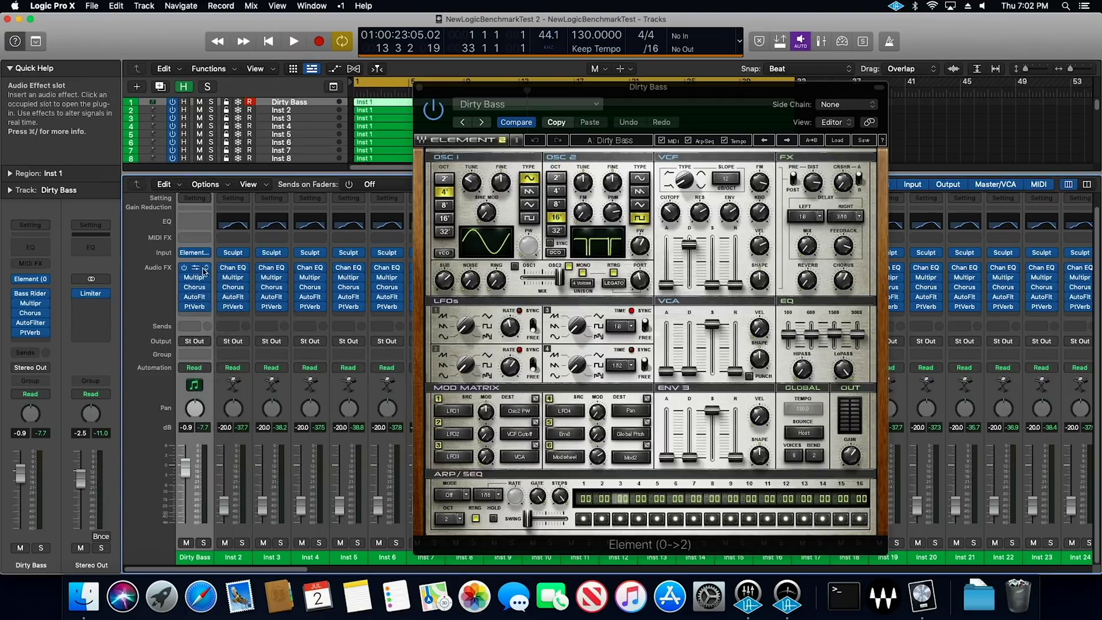
left_click(208, 272)
mouse_move(247, 460)
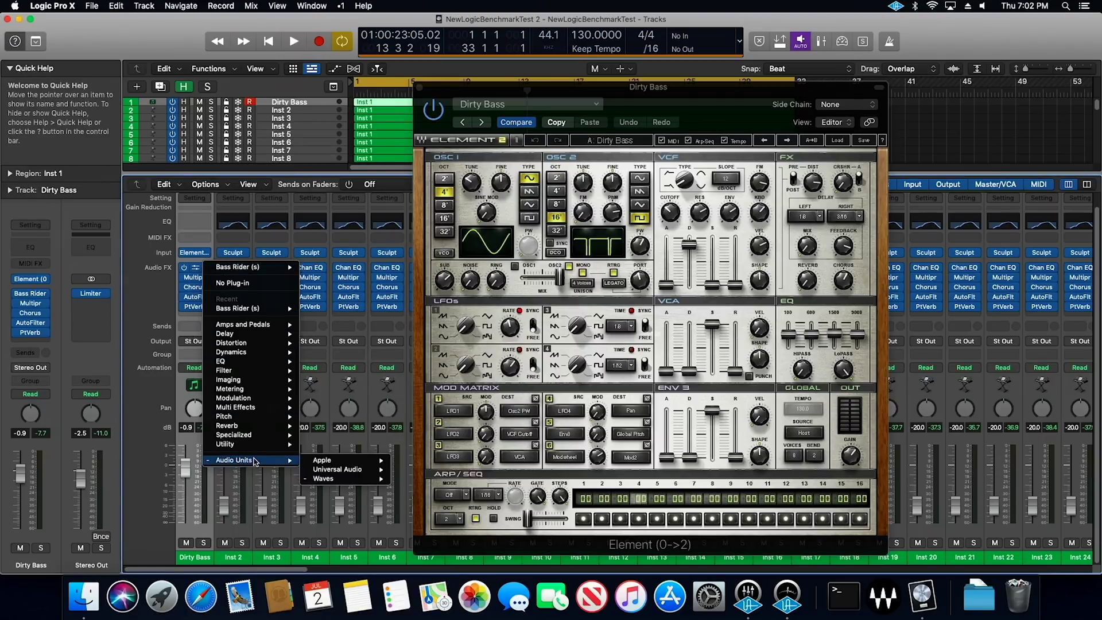
mouse_move(323, 469)
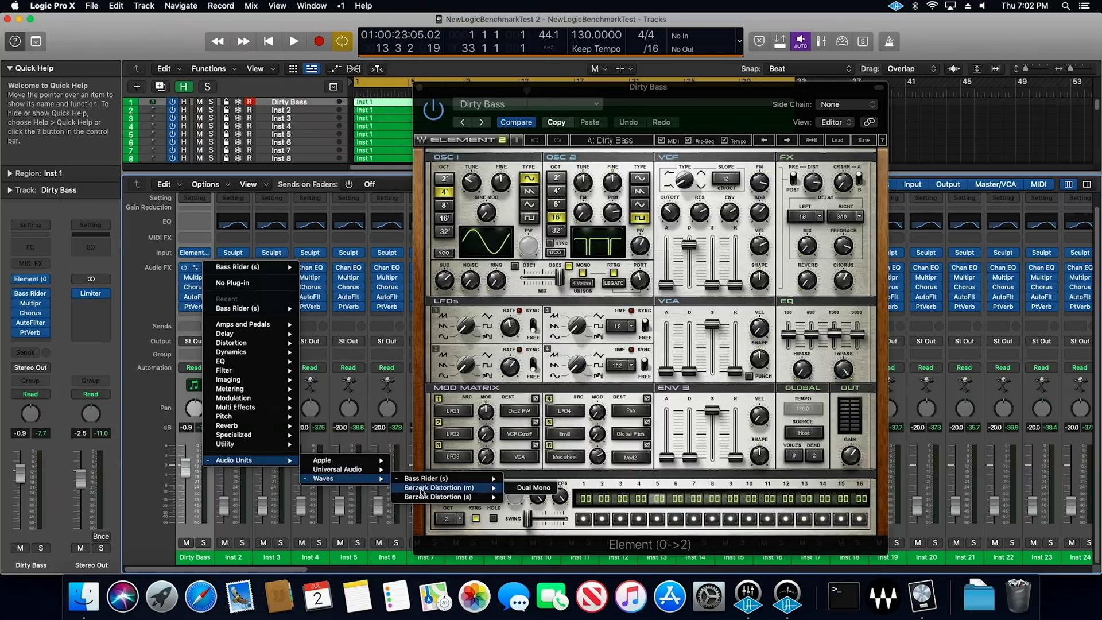
mouse_move(444, 497)
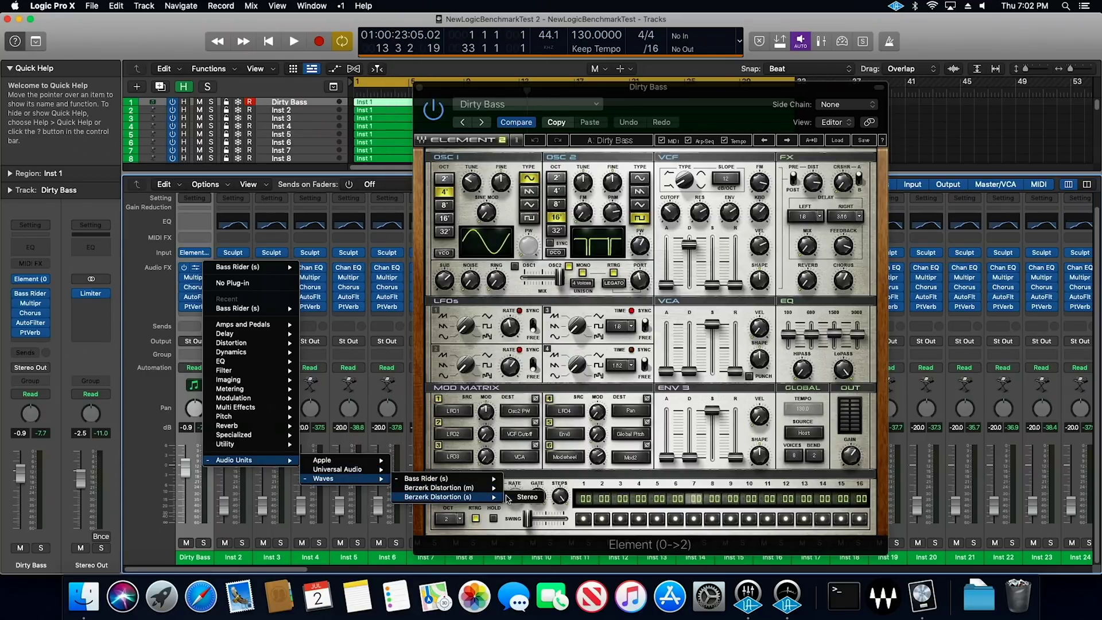
left_click(523, 497)
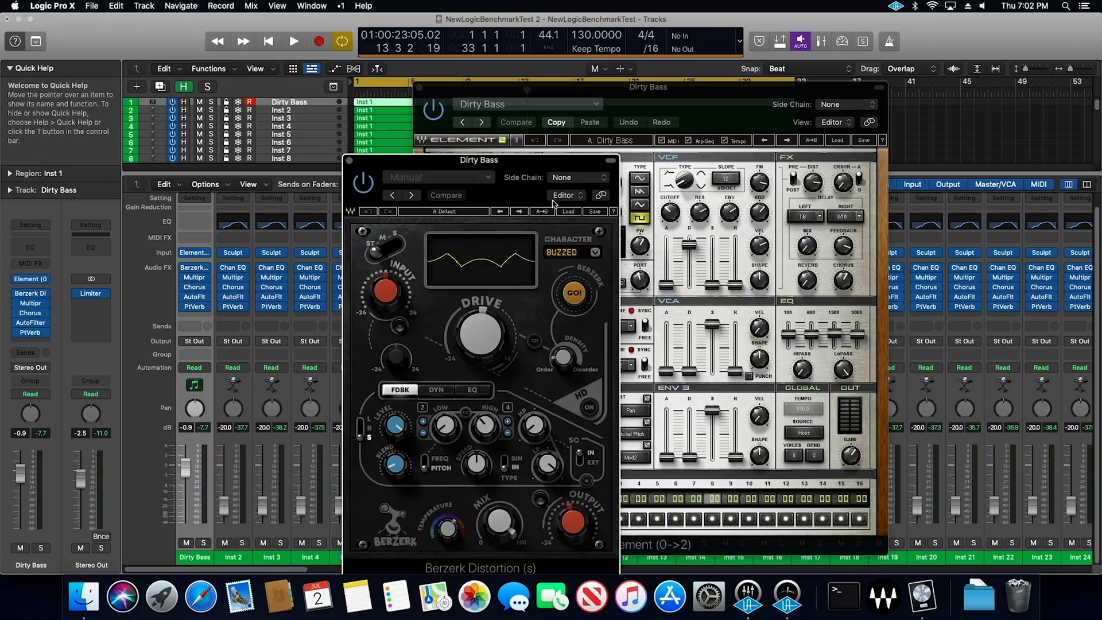
left_click_drag(540, 168, 401, 100)
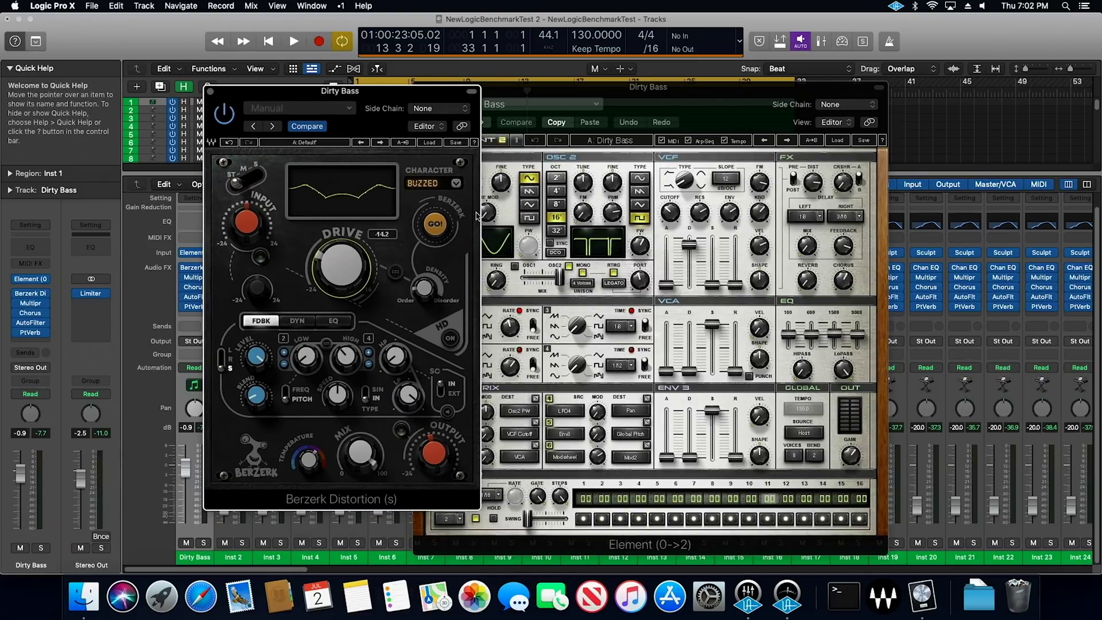
Step: Close the Element and Berzerk Distortion plug-in windows and hide the mixer
left_click(714, 97)
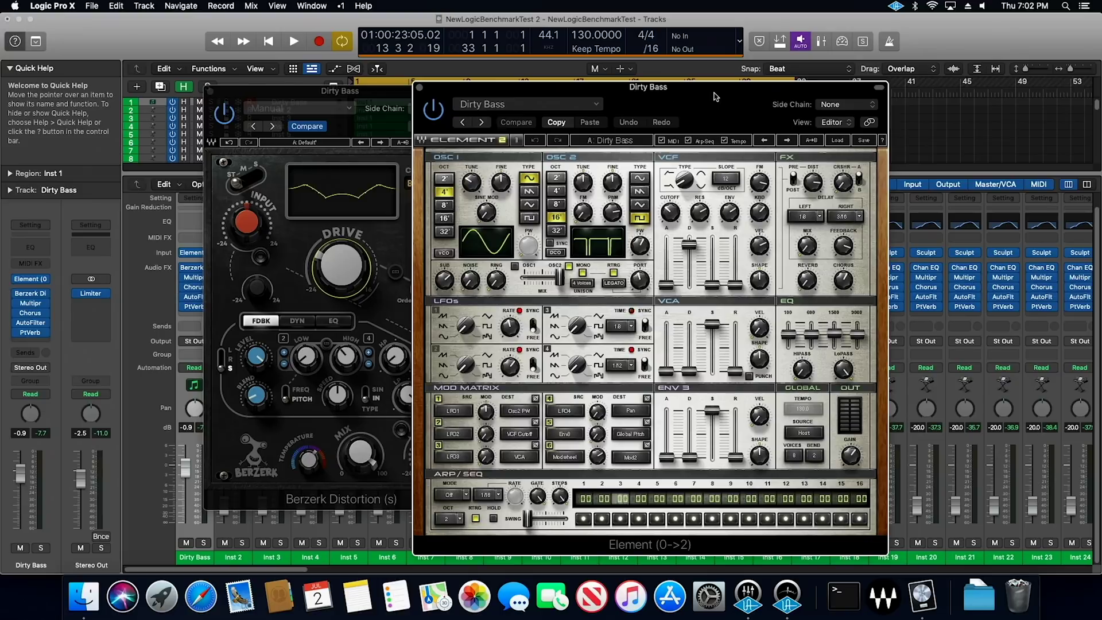
left_click(420, 88)
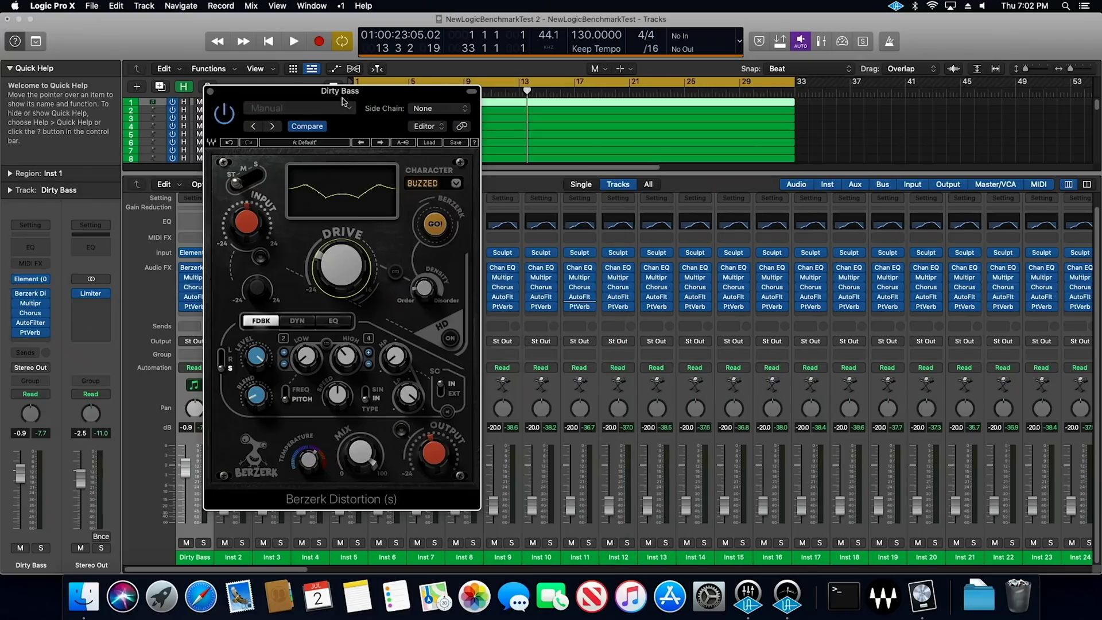
left_click(210, 92)
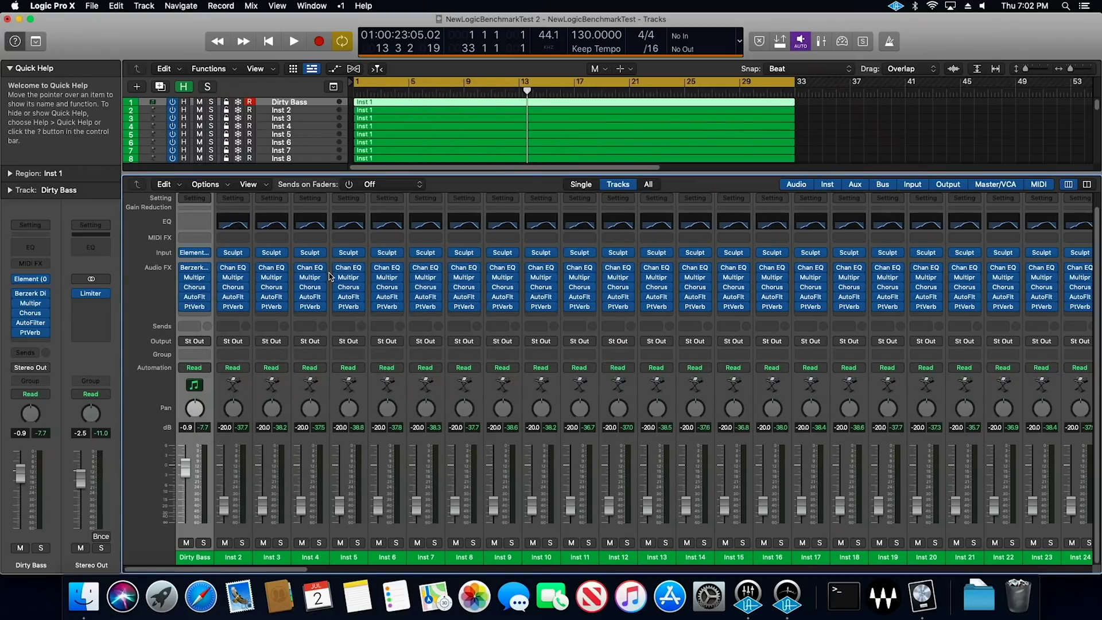
key("x")
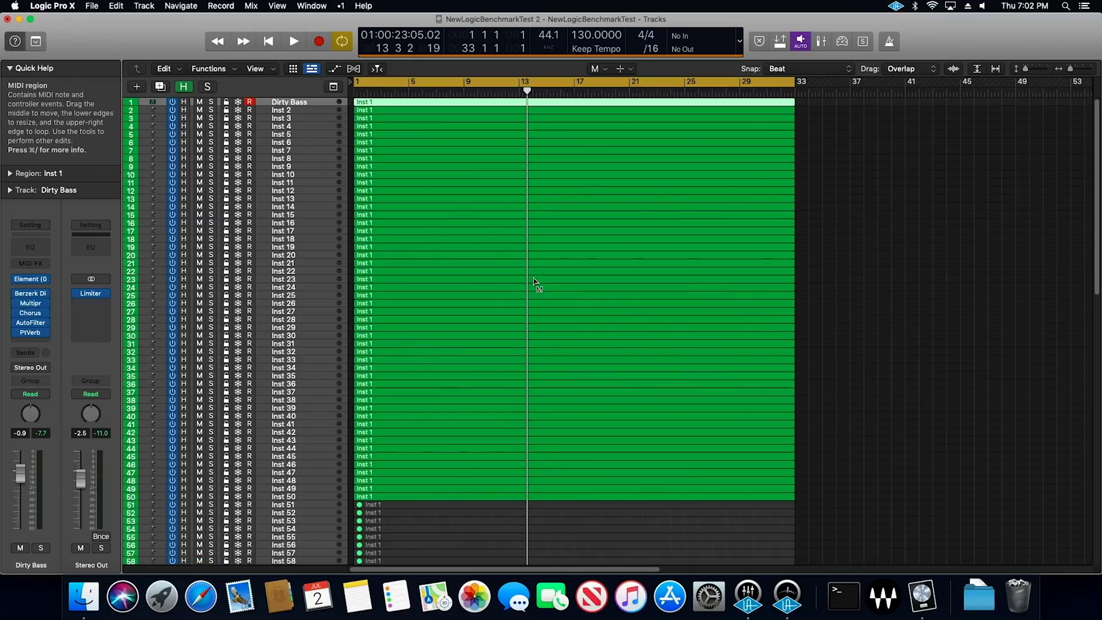
Step: Look through the benchmark project's tracks from Dirty Bass to Stereo Out and check their channel strips in the mixer
scroll(584, 356, "down", 15)
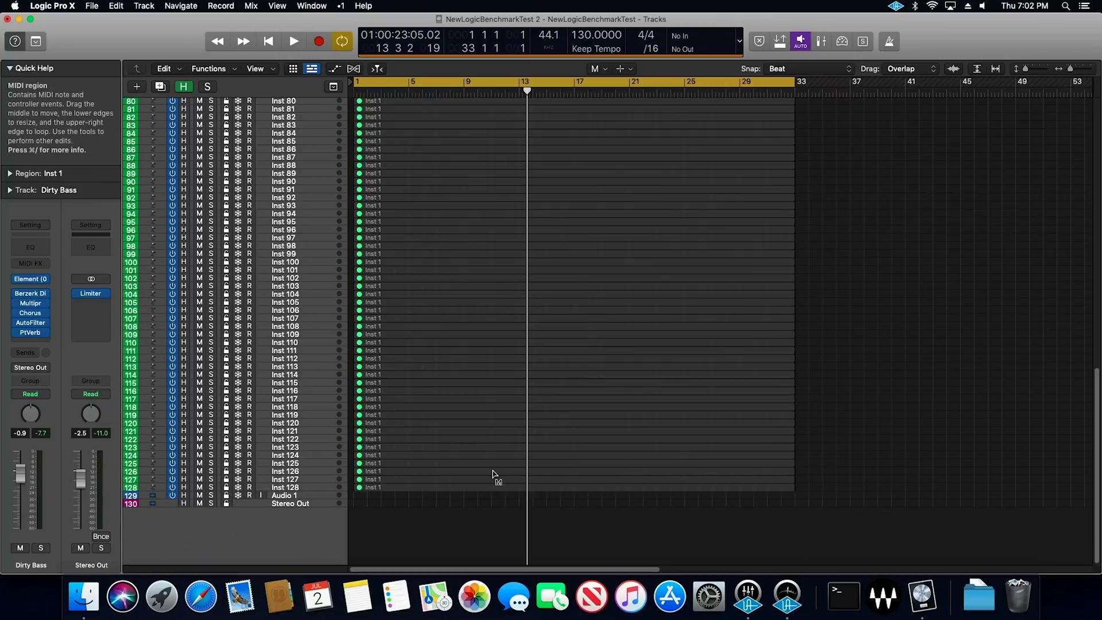
scroll(775, 320, "up", 15)
left_click_drag(775, 320, 843, 321)
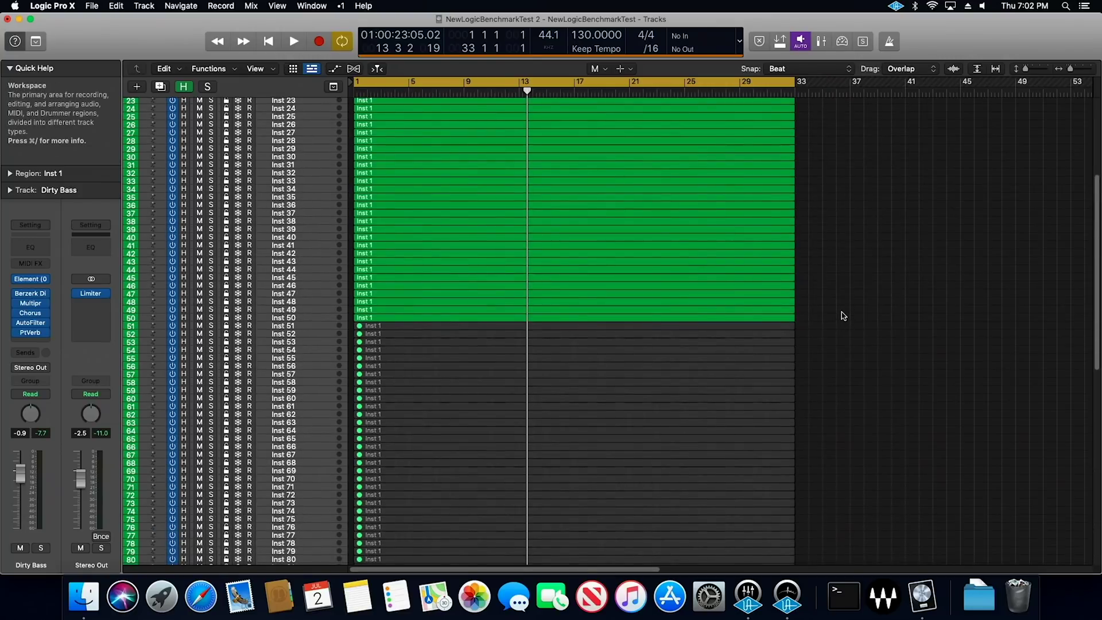
scroll(841, 316, "up", 5)
key("x")
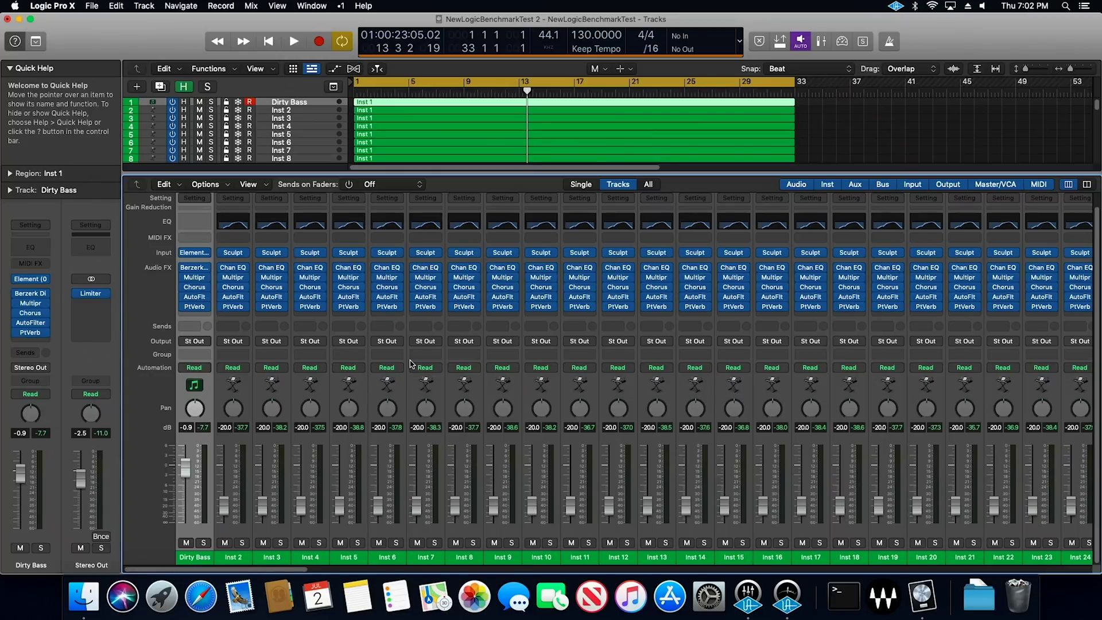
key("x")
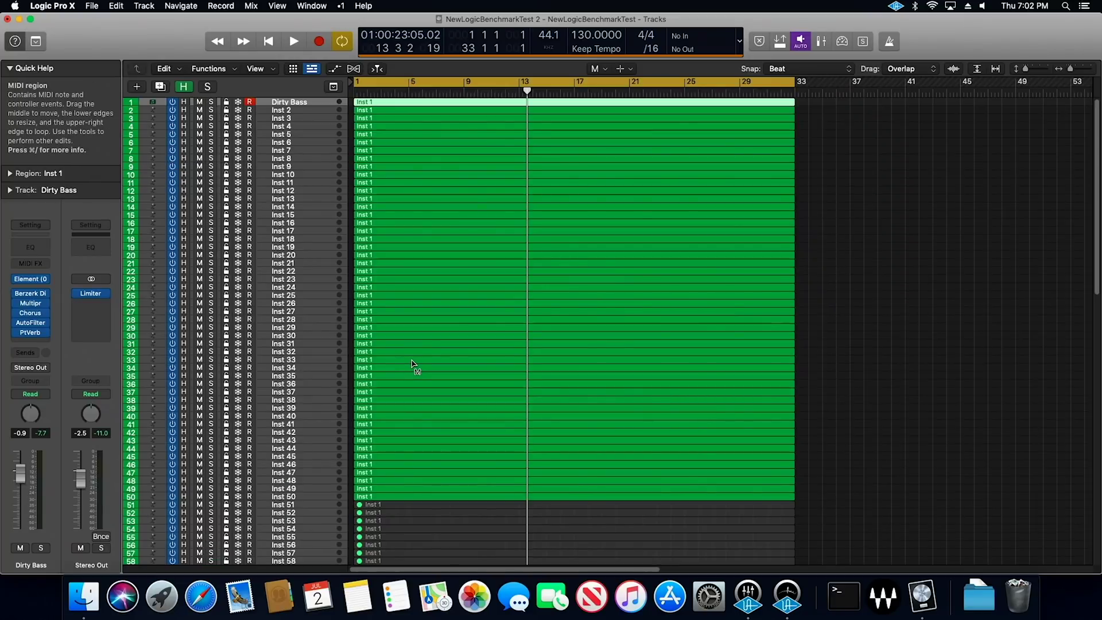
Step: Return the playhead to the start of the project and select the region on track Inst 57
left_click(268, 41)
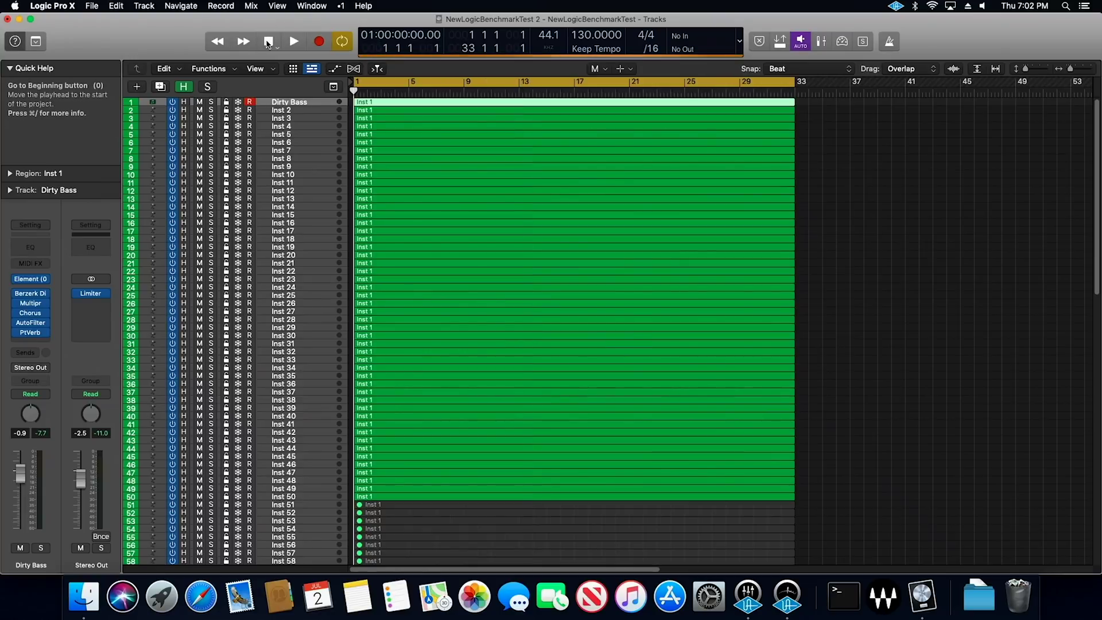
left_click(688, 551)
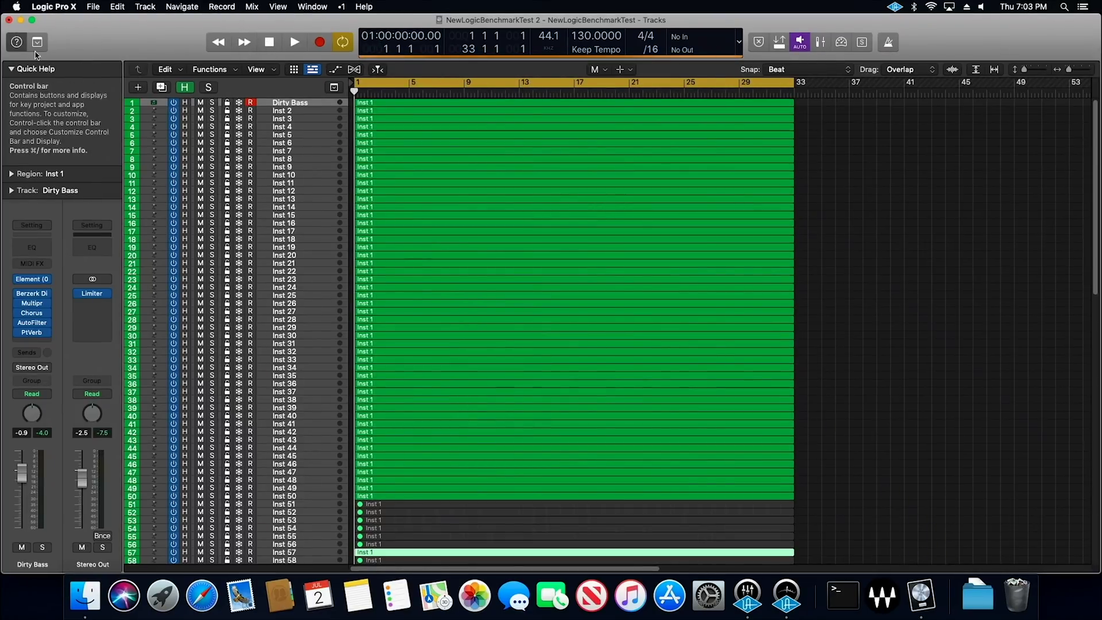
Step: Set the project's sample rate to 48 kHz in the audio project settings and close the settings and preferences windows
left_click(64, 8)
mouse_move(115, 37)
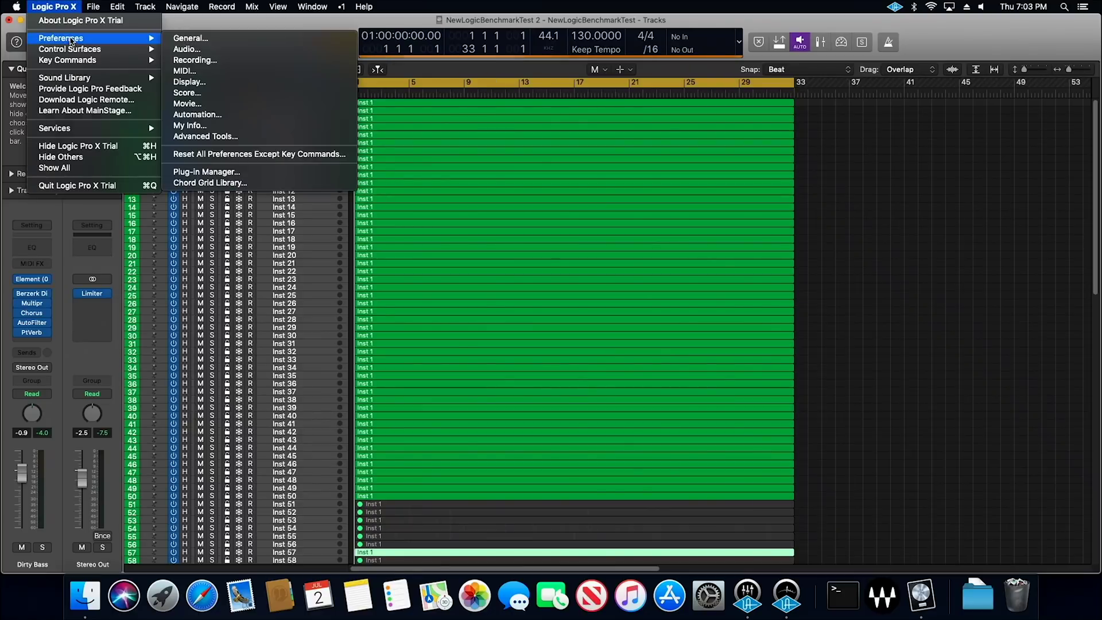
left_click(189, 50)
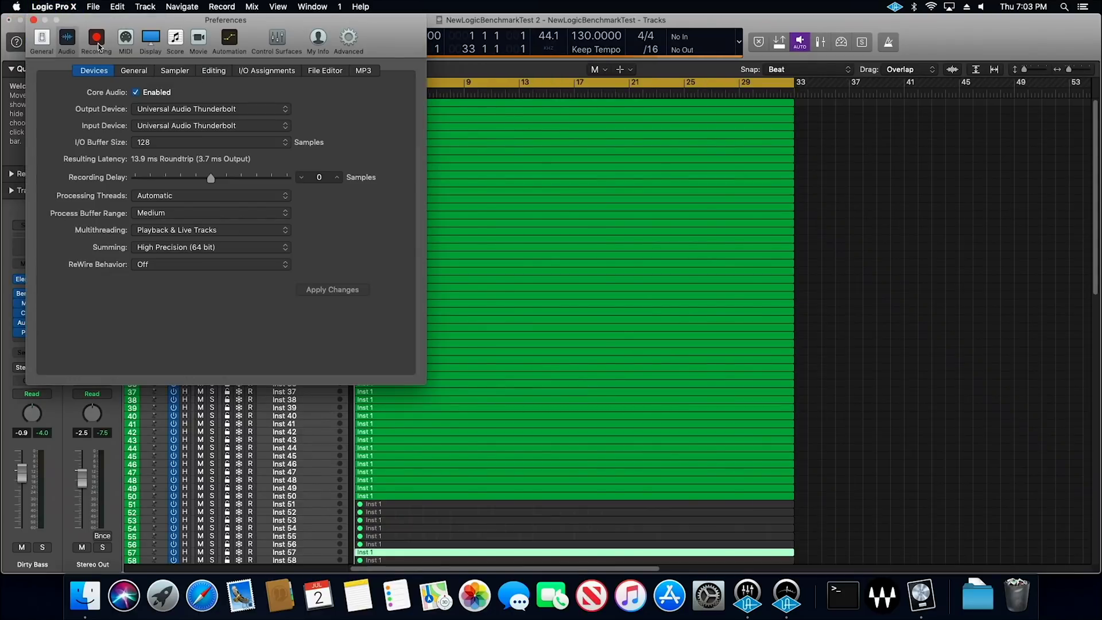
left_click(96, 39)
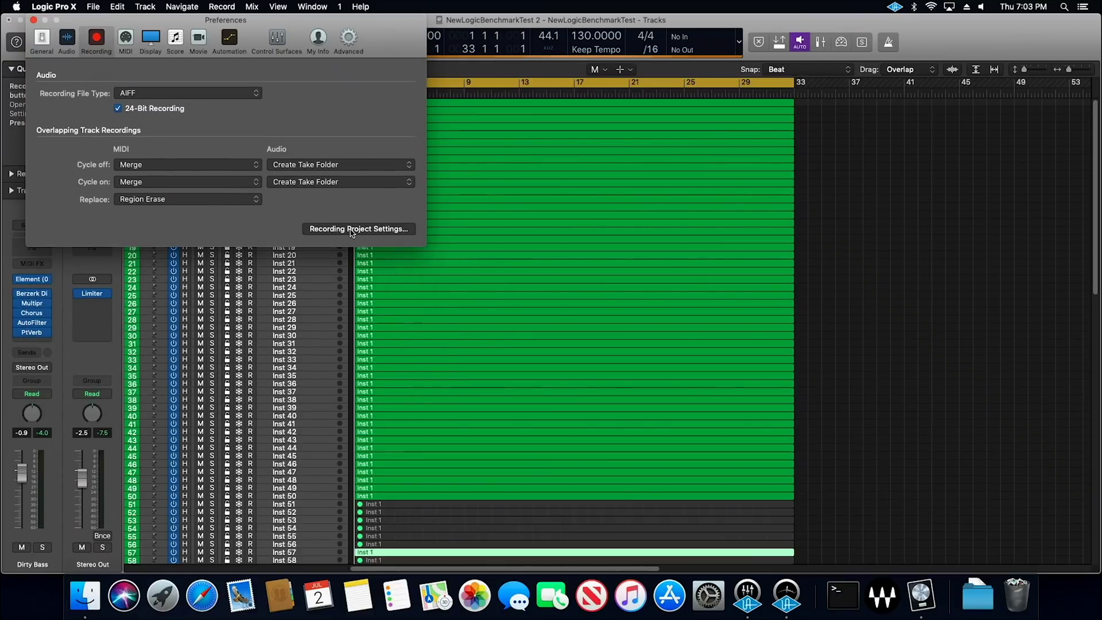
left_click(352, 230)
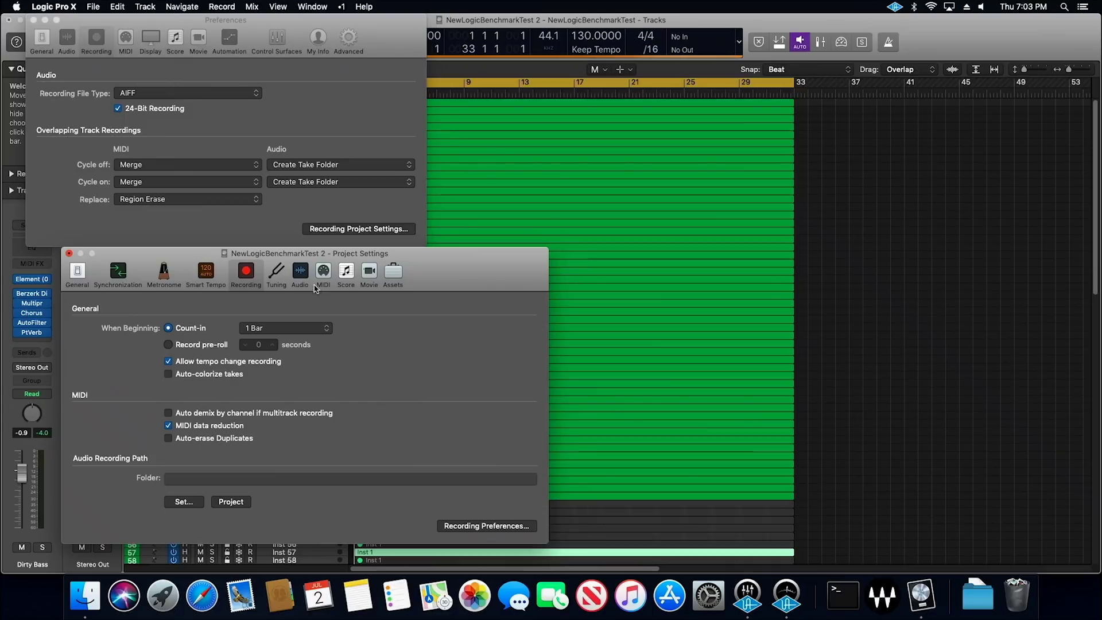
left_click(300, 273)
left_click(195, 335)
key("Escape")
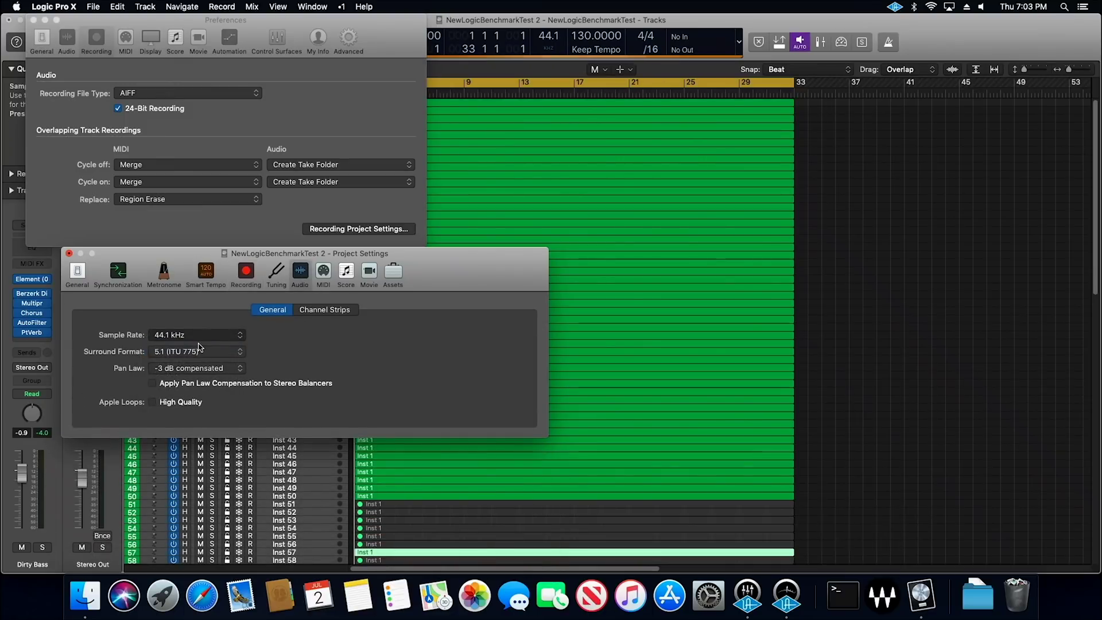
left_click(69, 253)
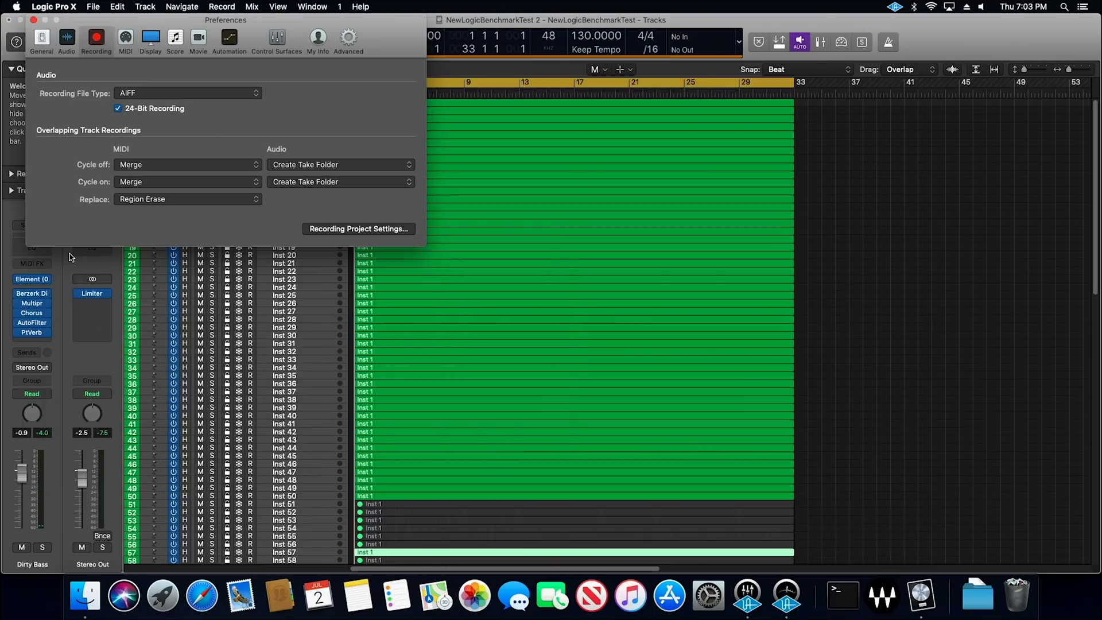
left_click(34, 20)
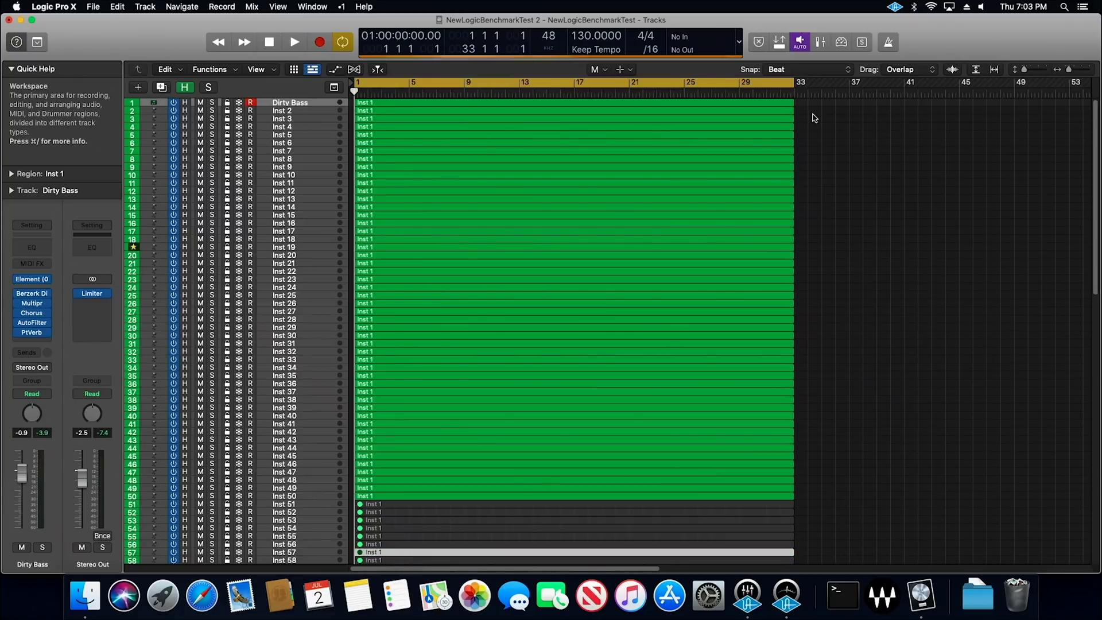
Step: Add the CPU/HD performance meter to the control bar display, open it in its own window and play the project briefly
left_click(741, 46)
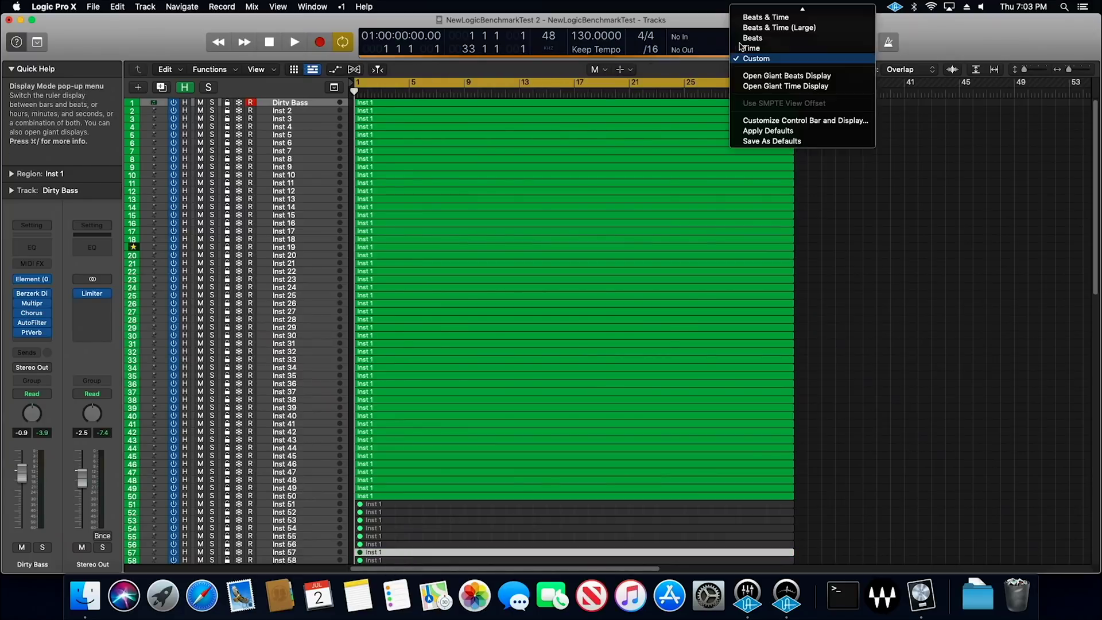
left_click(748, 120)
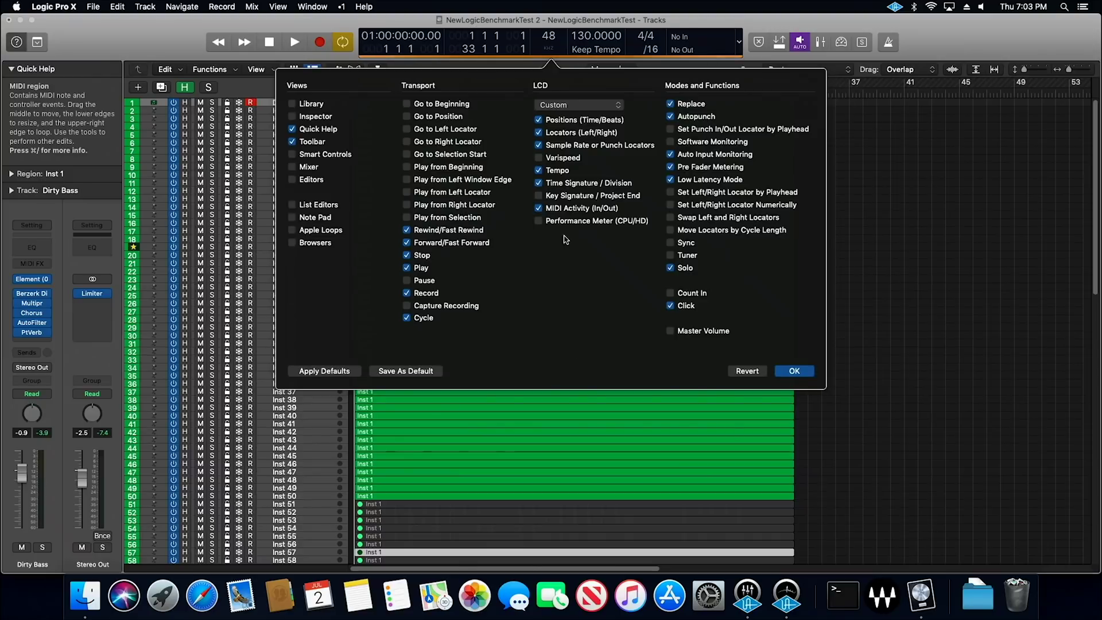
left_click(554, 220)
left_click(791, 372)
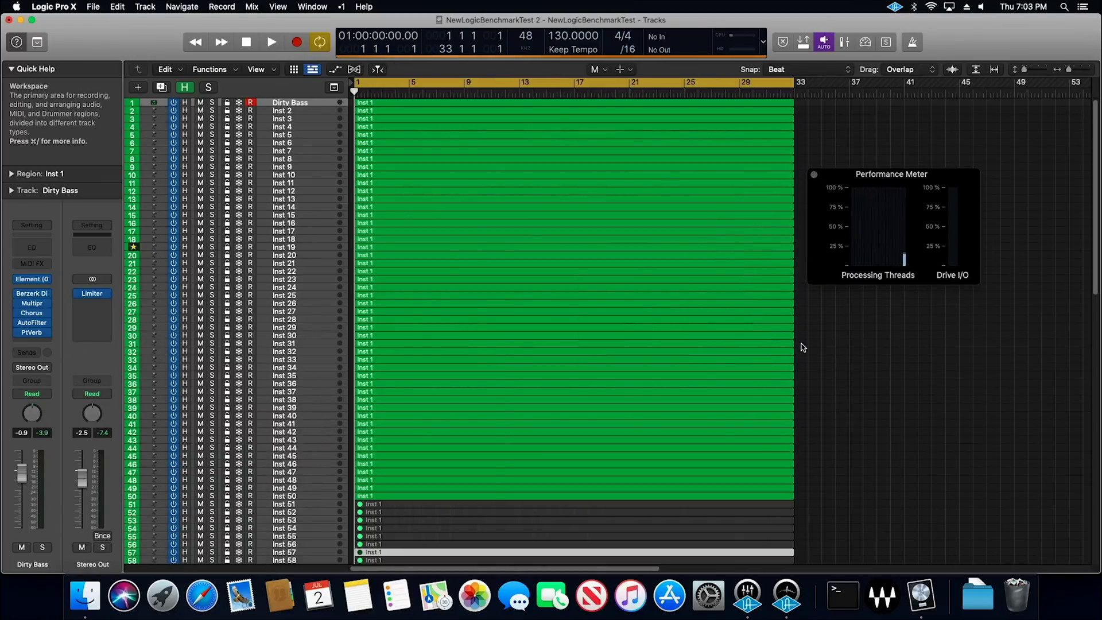
key("space")
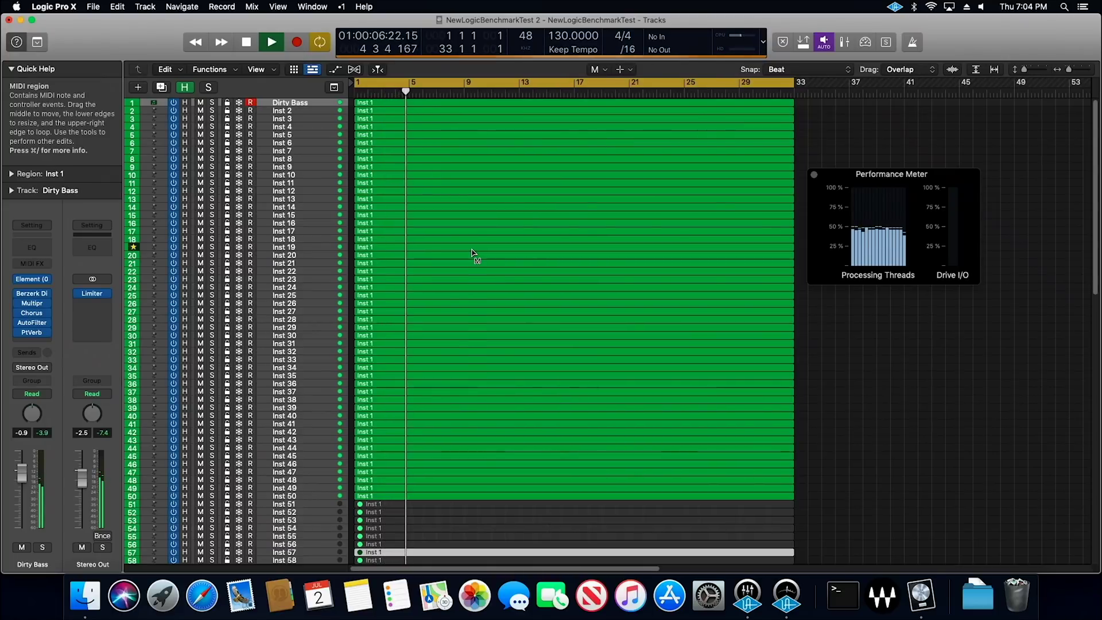
key("space")
Step: Set the audio I/O buffer size to 64 samples in the preferences, apply the change and close the window
left_click(54, 6)
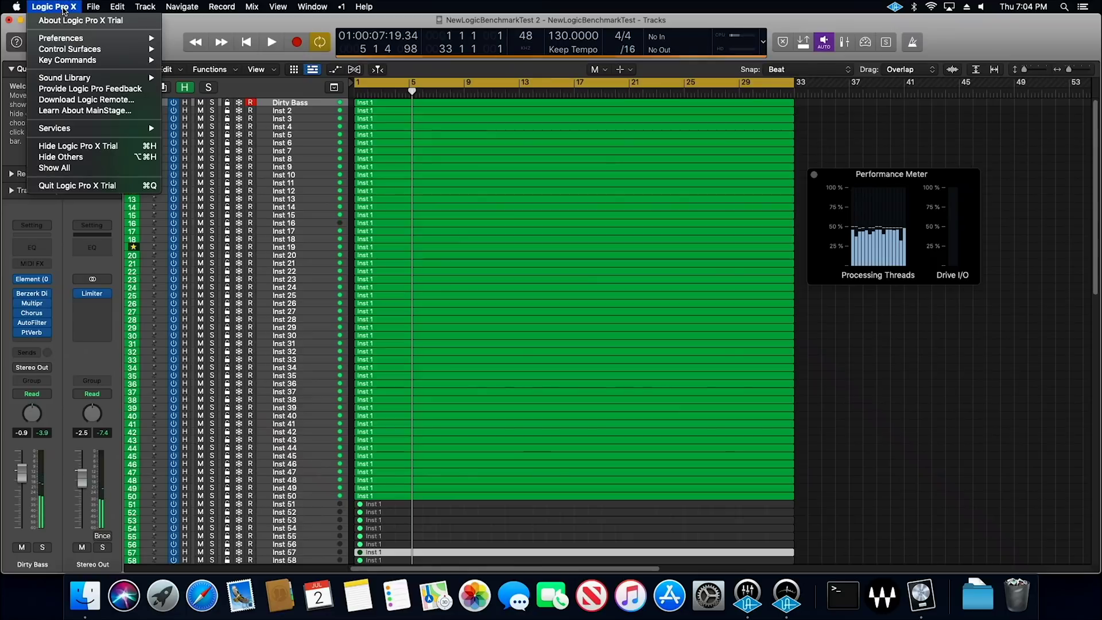
mouse_move(86, 38)
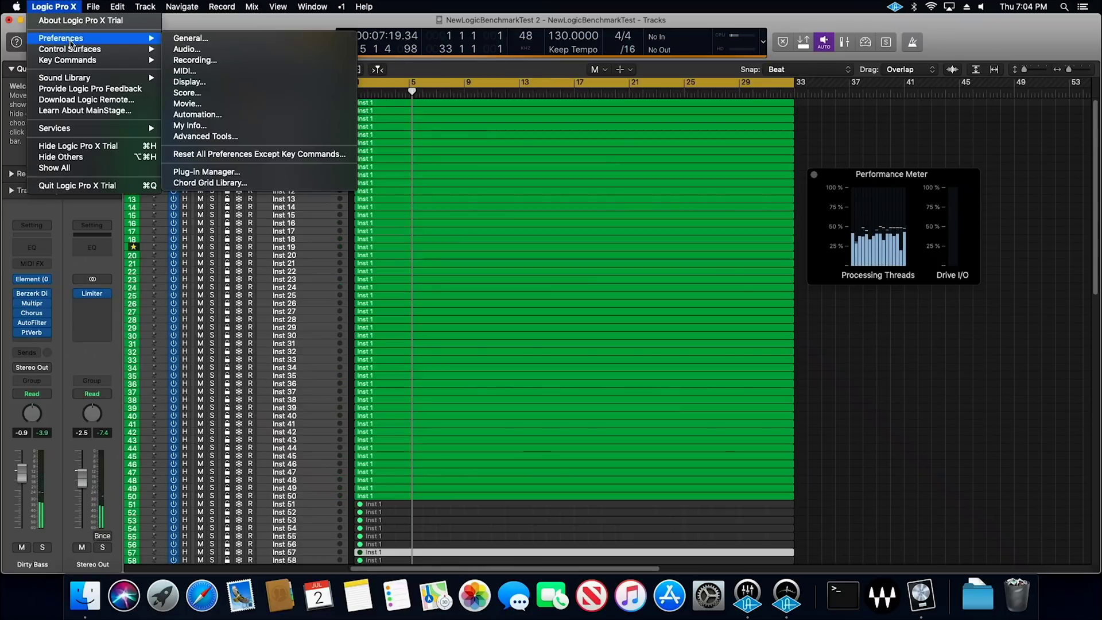
left_click(187, 49)
left_click(176, 147)
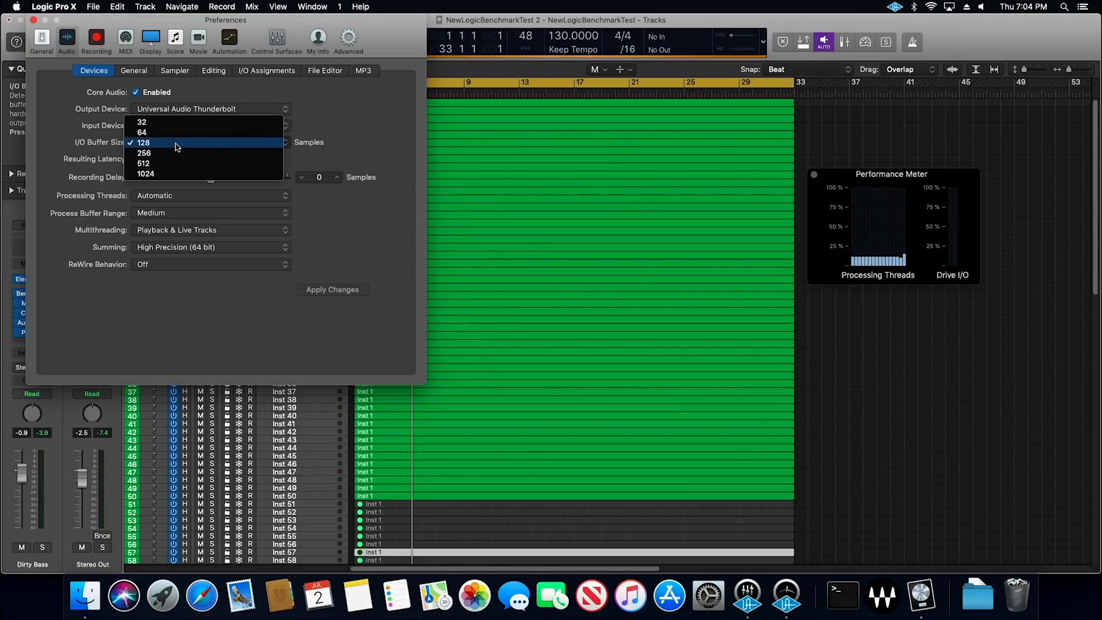
left_click(172, 138)
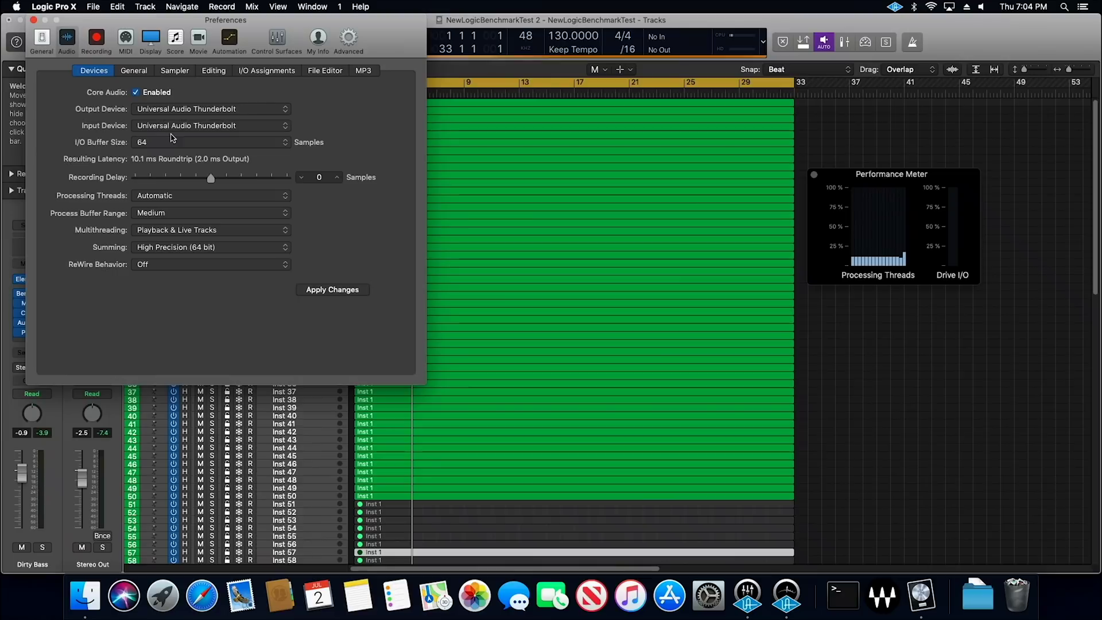
left_click(320, 290)
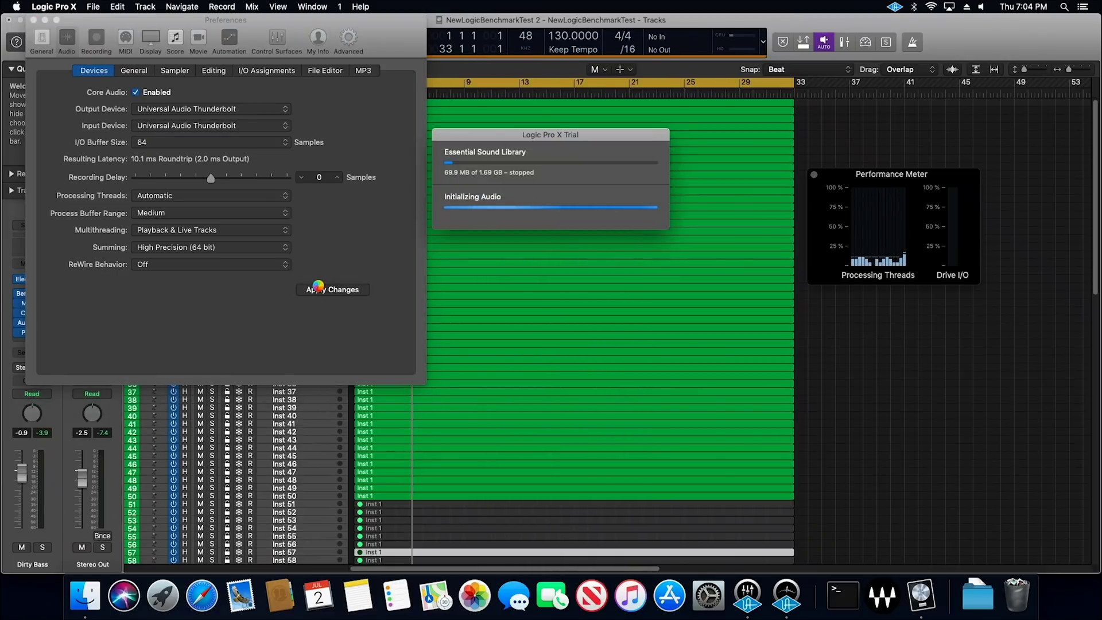
left_click(34, 20)
Step: Play the project from the start for several bars to check the processing load at the 64-sample buffer
left_click(246, 42)
key("space")
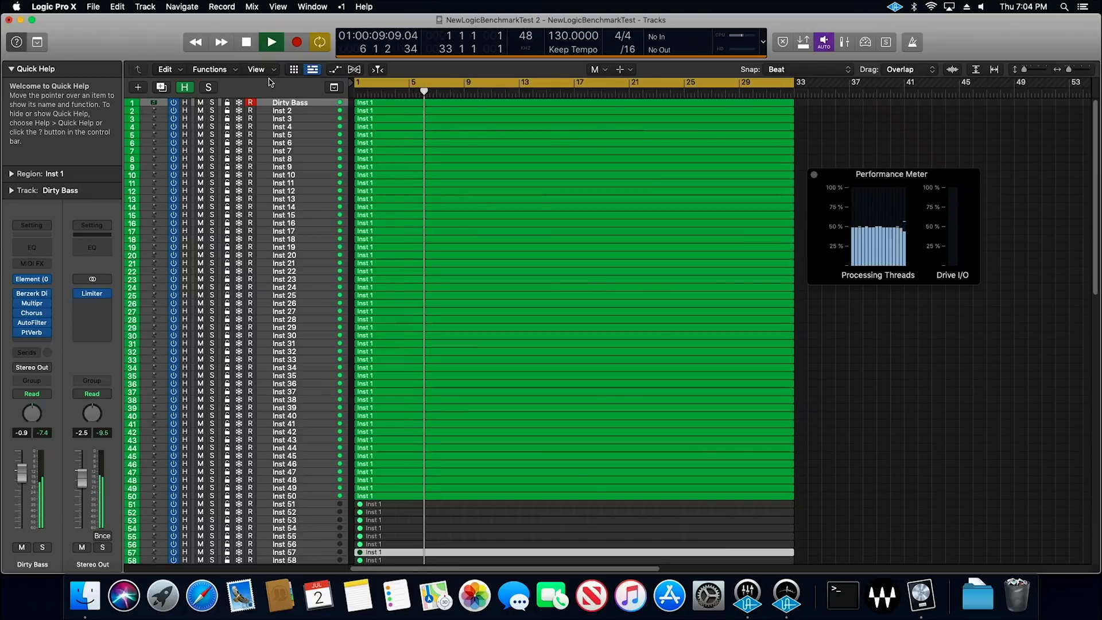
key("space")
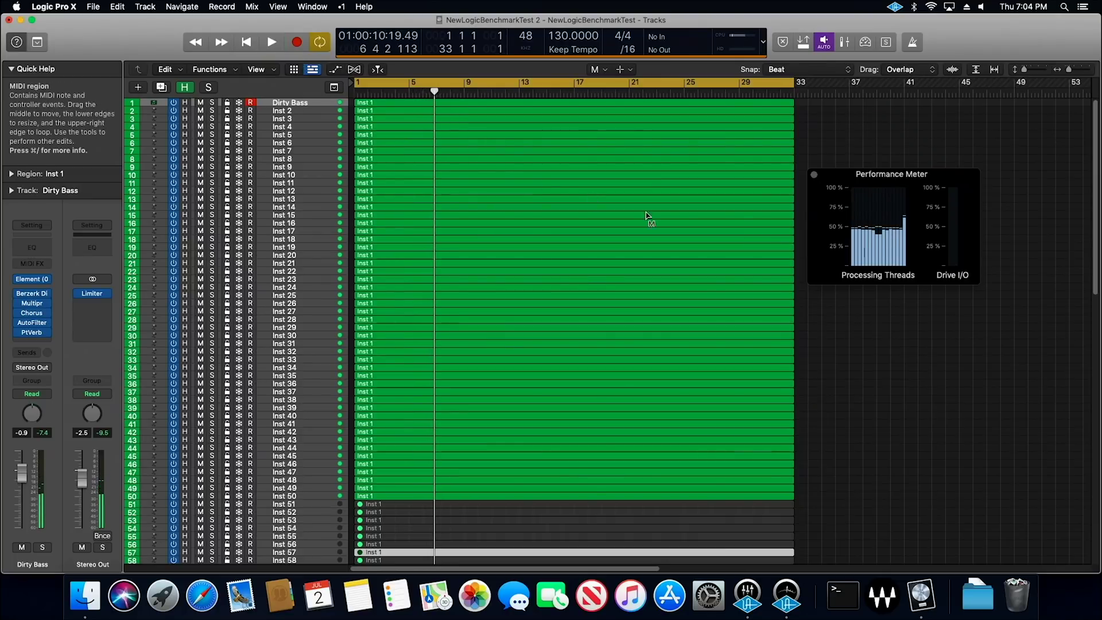
Step: Unmute the regions on tracks Inst 51 to Inst 100 and play the project briefly to check the load
scroll(859, 359, "down", 10)
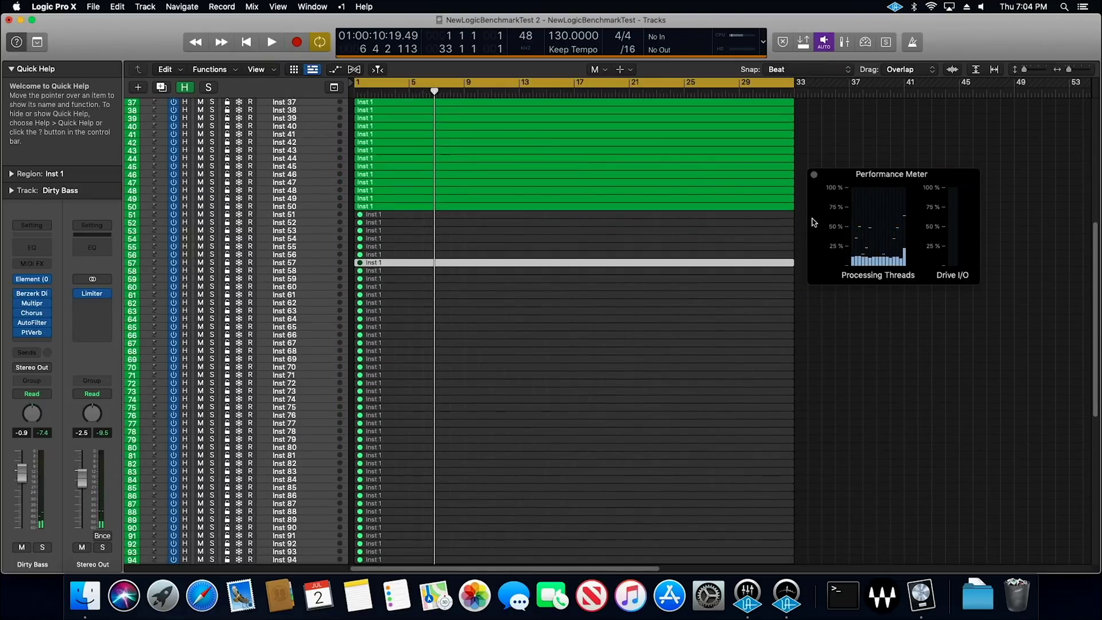
left_click_drag(800, 213, 717, 484)
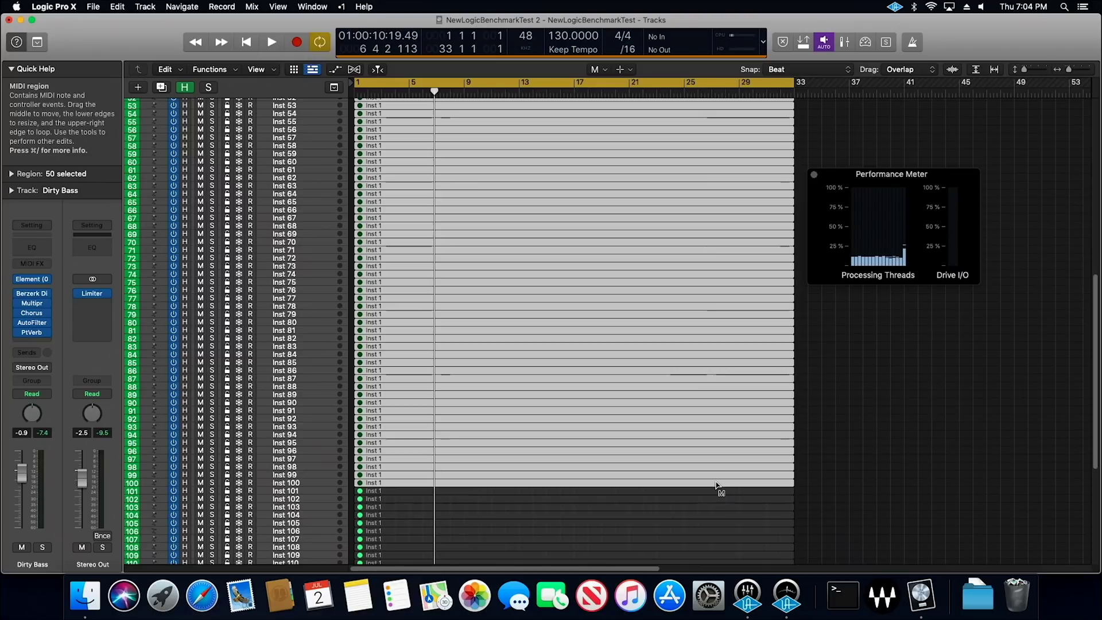
left_click(873, 482)
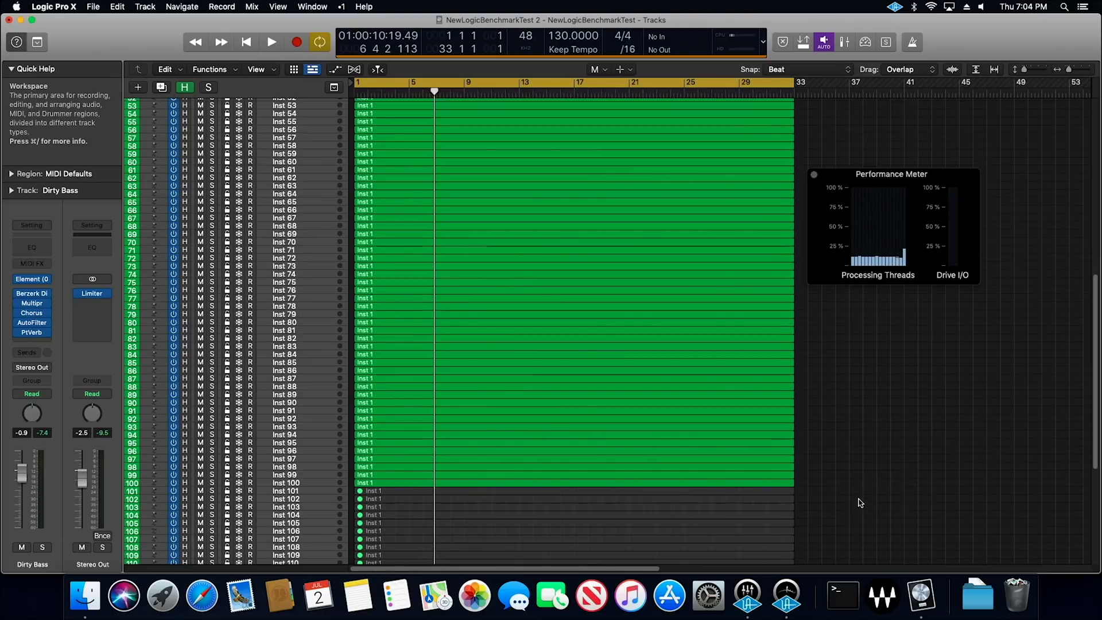
scroll(860, 504, "up", 10)
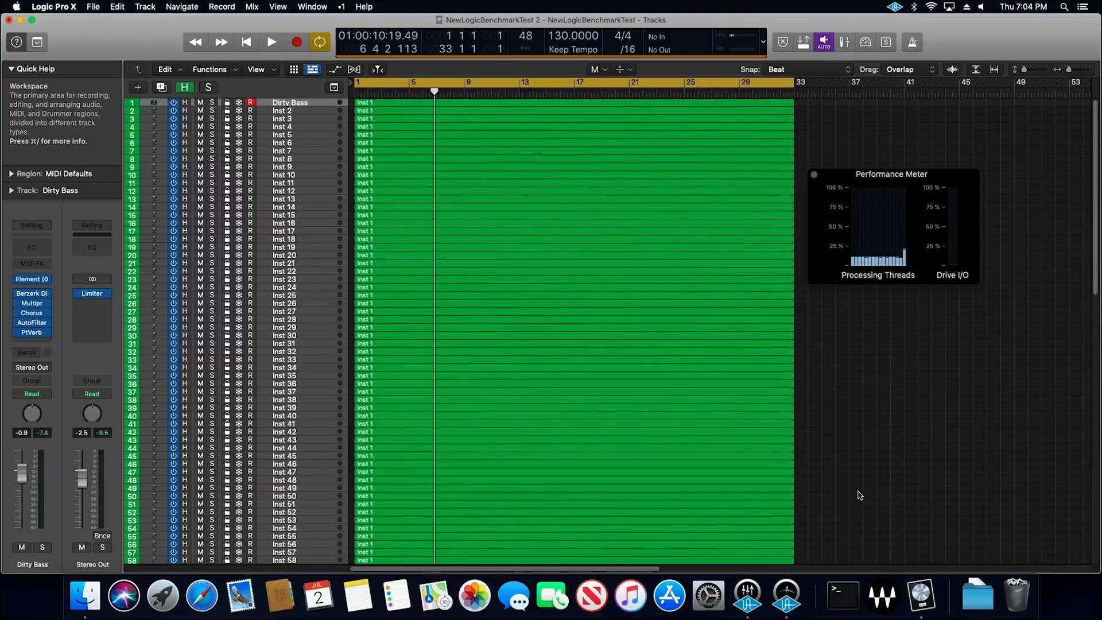
key("space")
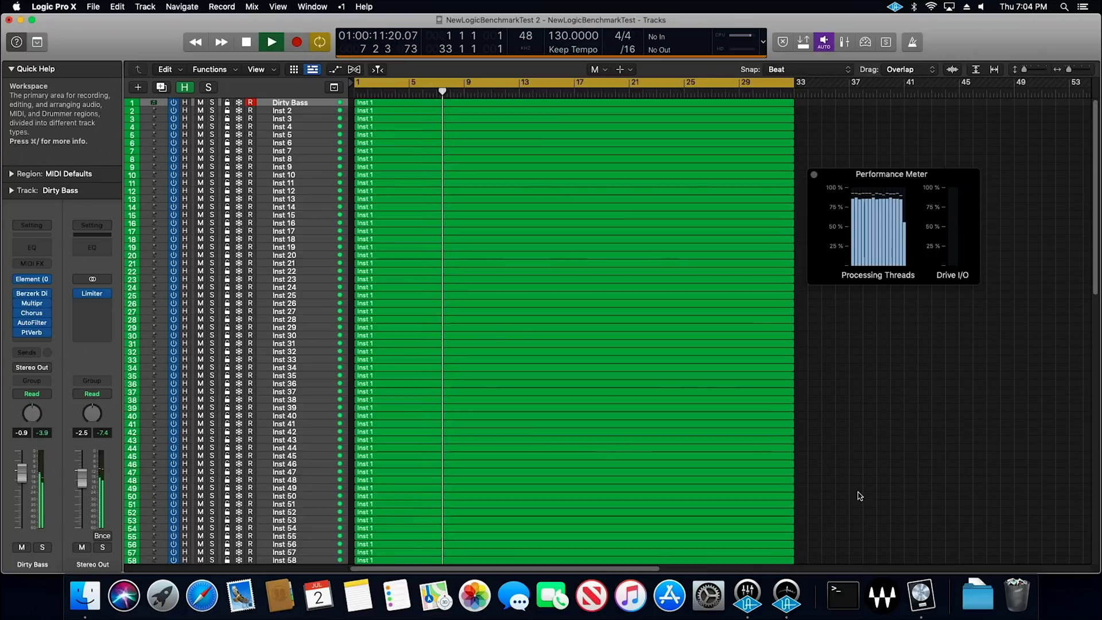
key("space")
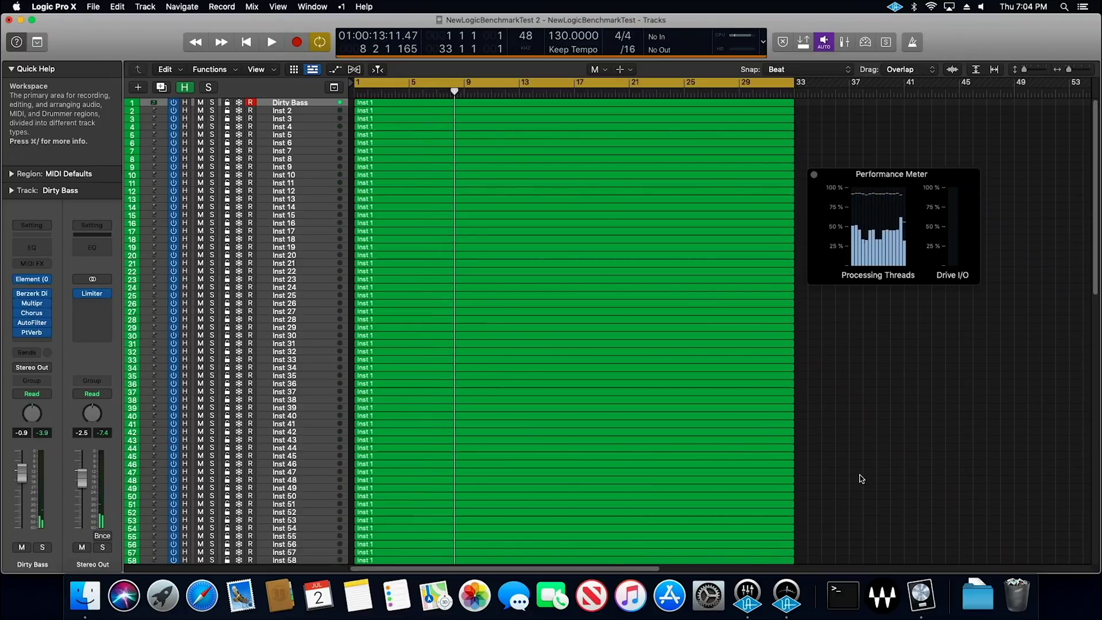
Step: Unmute the regions on tracks Inst 101 to Inst 128 and clear the selection
scroll(860, 478, "down", 20)
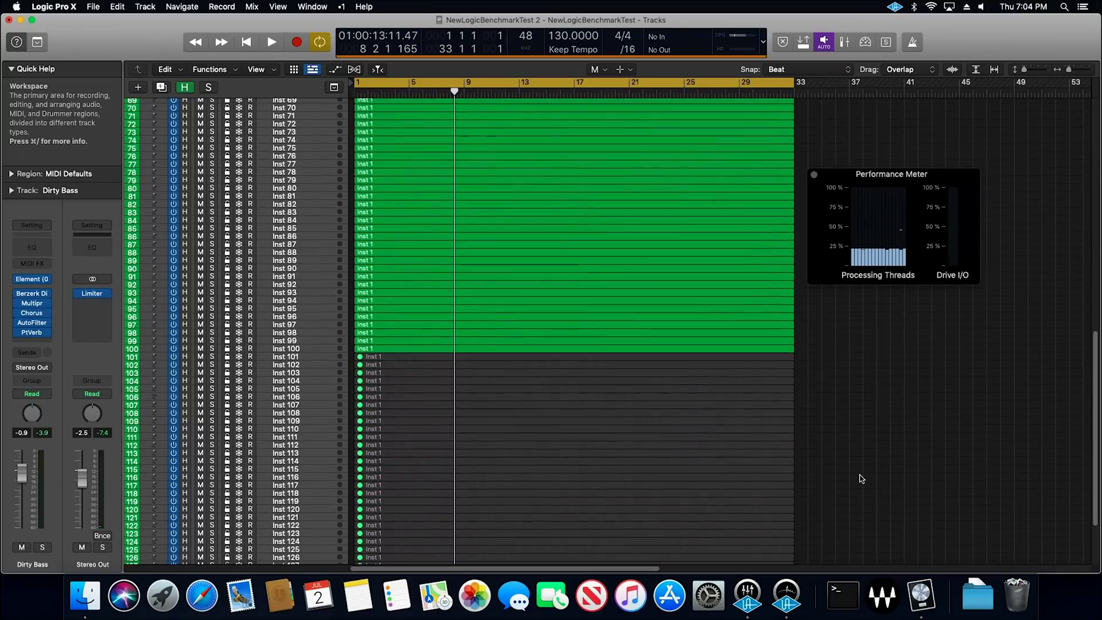
left_click_drag(802, 269, 786, 509)
key("m")
left_click(897, 439)
Step: Play the project from the start with all 128 instrument tracks active, check the track list and performance meter, and stop playback
key("Return")
key("space")
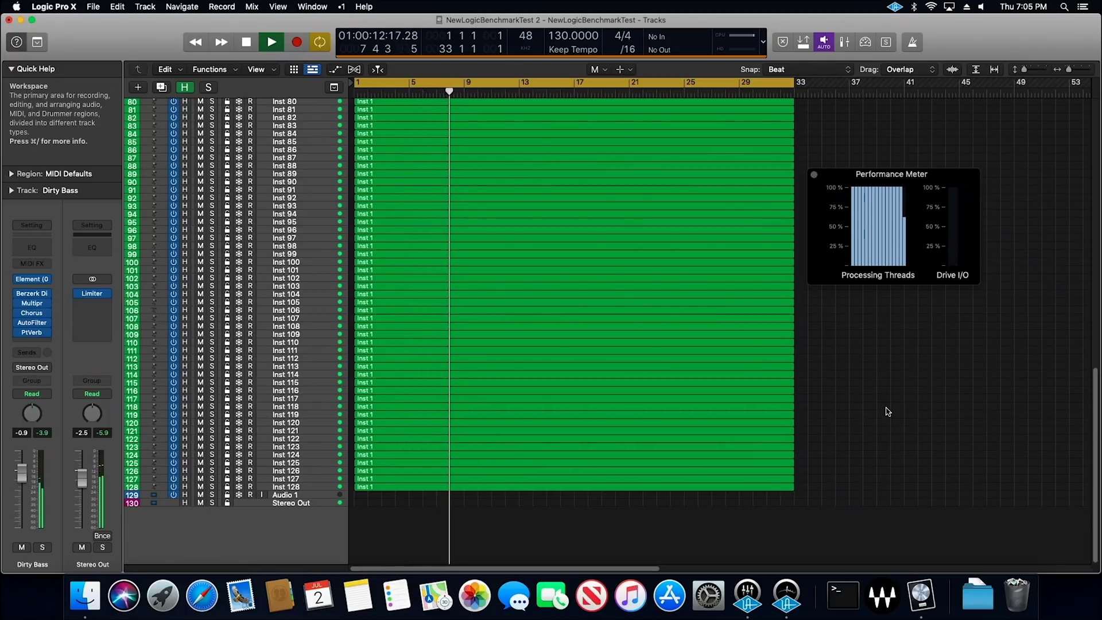
scroll(888, 411, "up", 5)
scroll(887, 412, "up", 7)
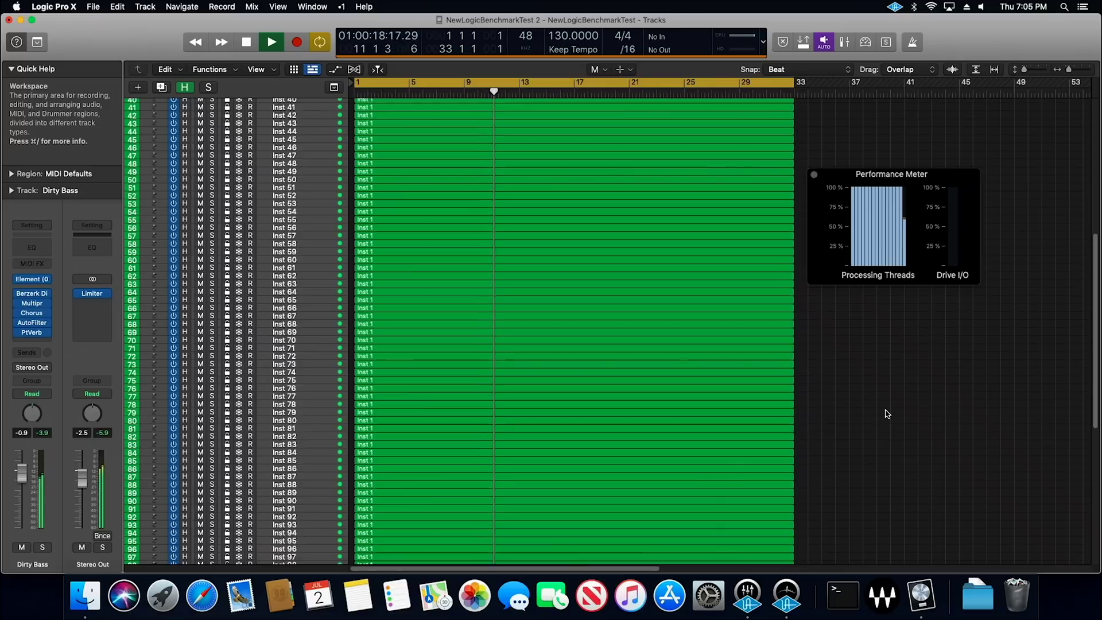
key("space")
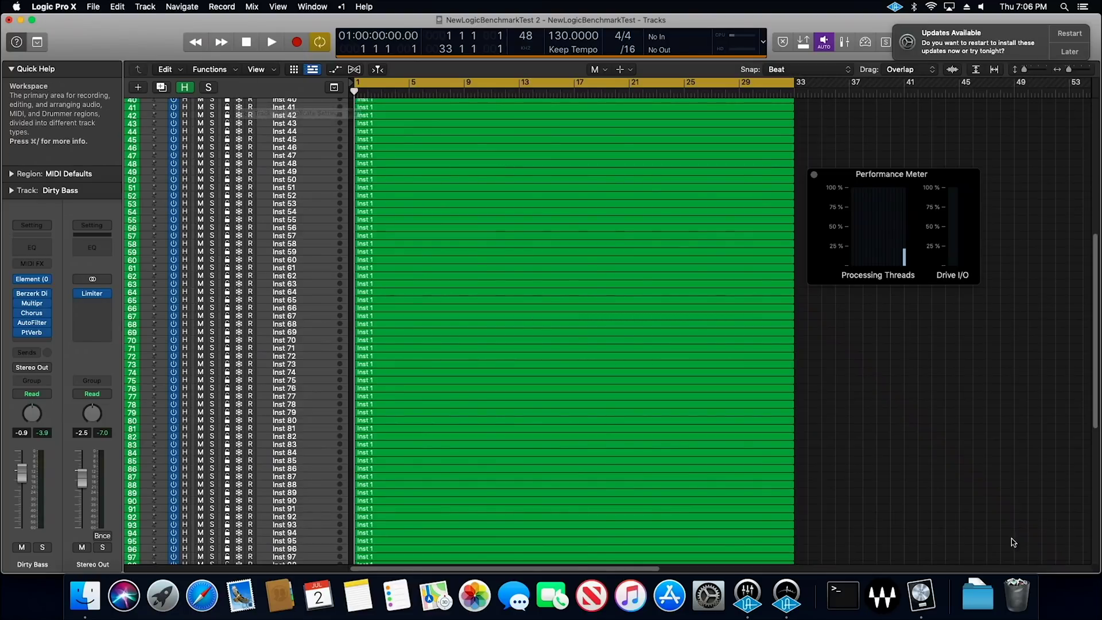
Step: Mute the regions on tracks Inst 78 to Inst 128 and clear the selection
scroll(884, 439, "down", 2)
scroll(884, 440, "down", 6)
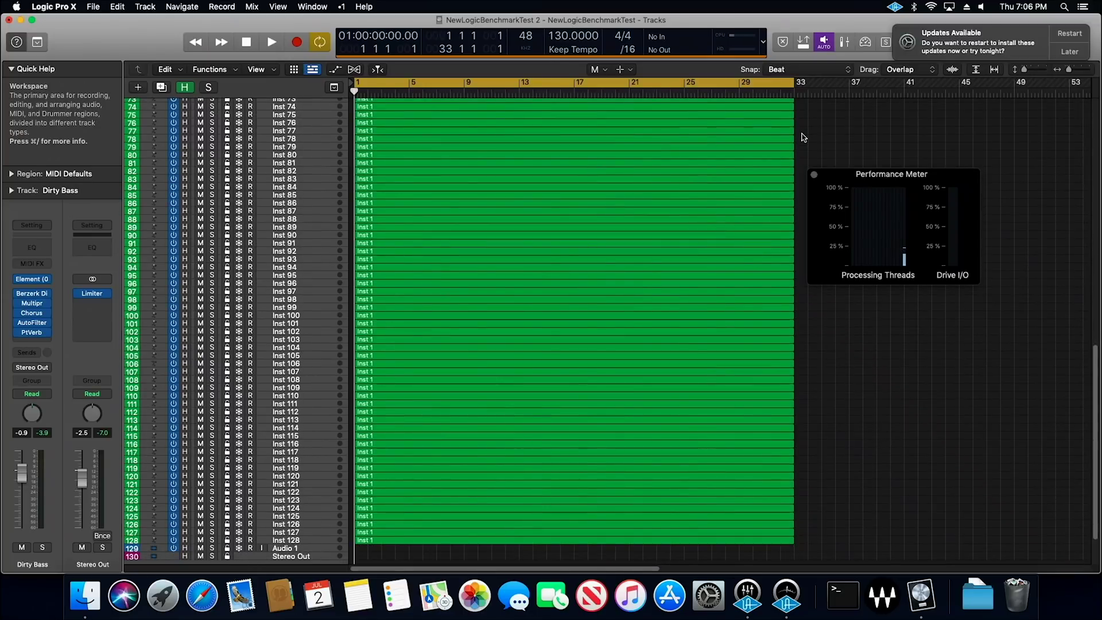
left_click_drag(801, 137, 710, 487)
left_click(870, 466)
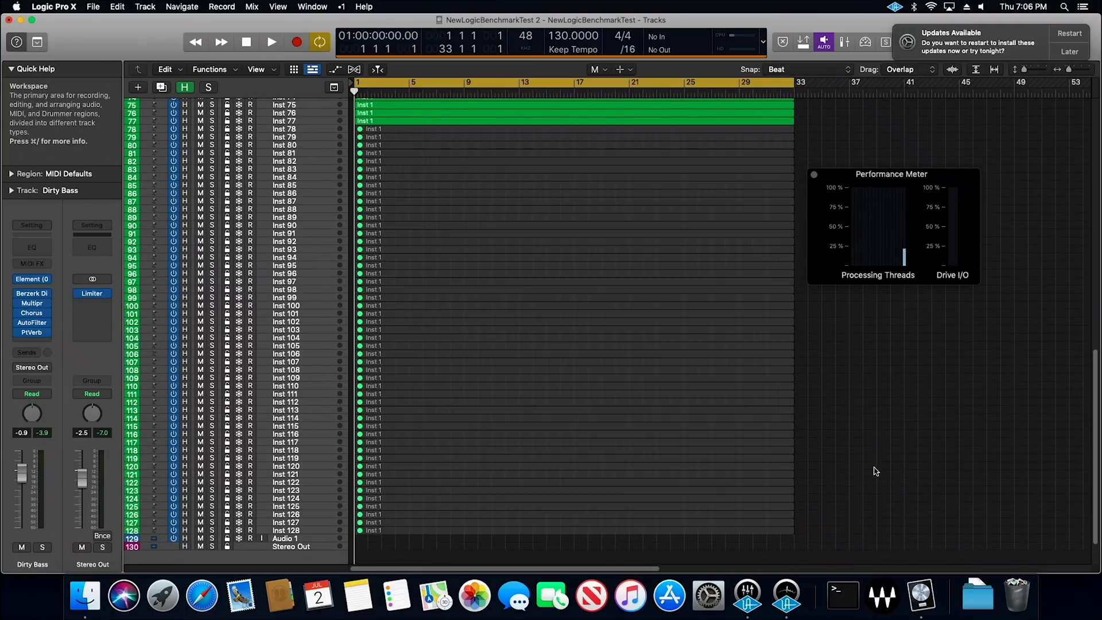
Step: Mute the regions on tracks Inst 51 to Inst 77 so that only the first 50 tracks stay active
scroll(867, 482, "up", 4)
scroll(865, 487, "up", 8)
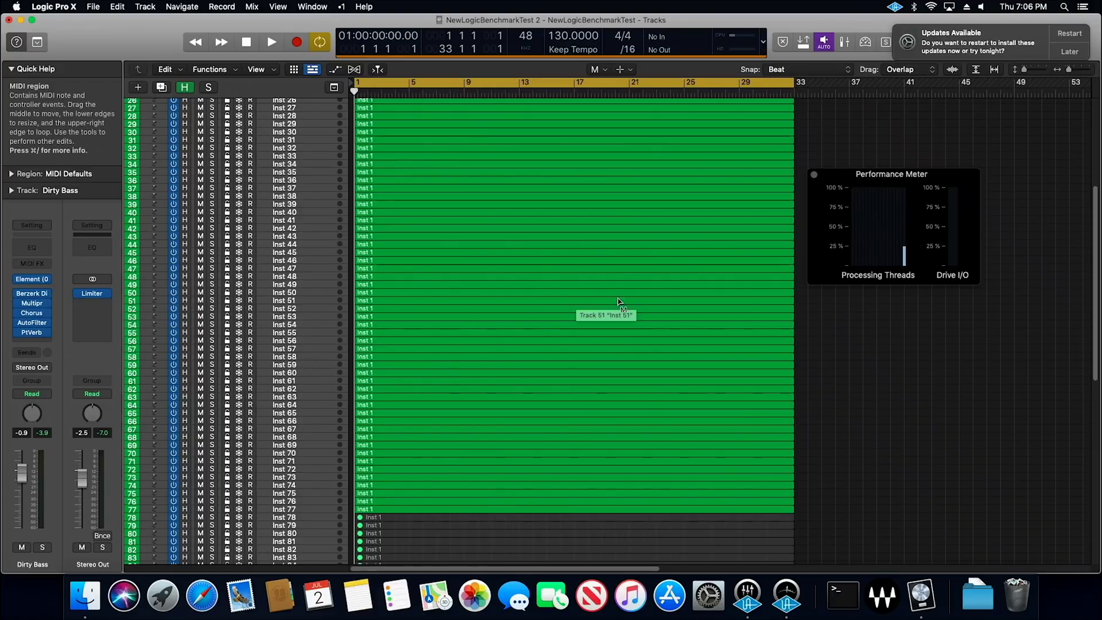
left_click_drag(803, 309, 356, 530)
key("ctrl+m")
left_click(591, 302)
key("ctrl+m")
scroll(595, 305, "up", 5)
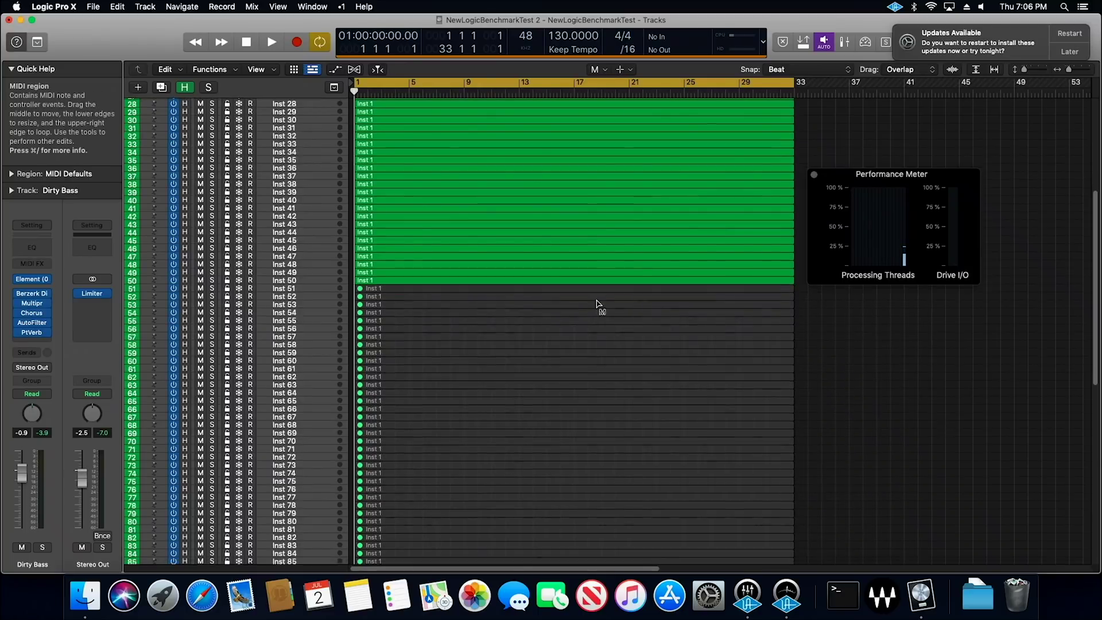
Step: Set the project's sample rate to 96 kHz, close the settings and preferences windows, and play the project to check the load
left_click(67, 8)
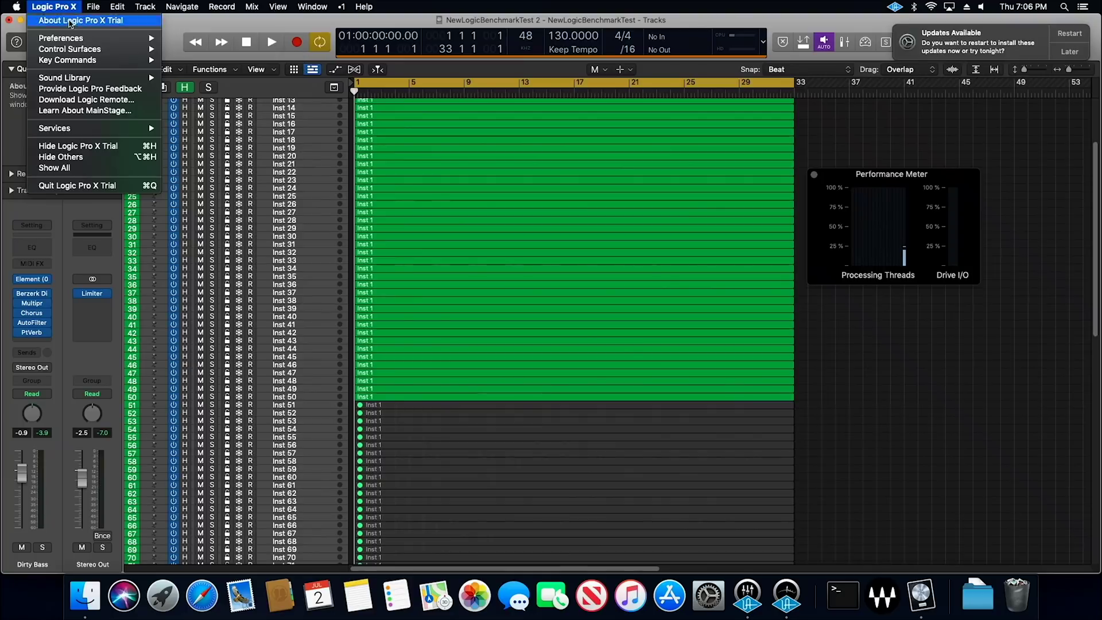
mouse_move(115, 37)
left_click(186, 60)
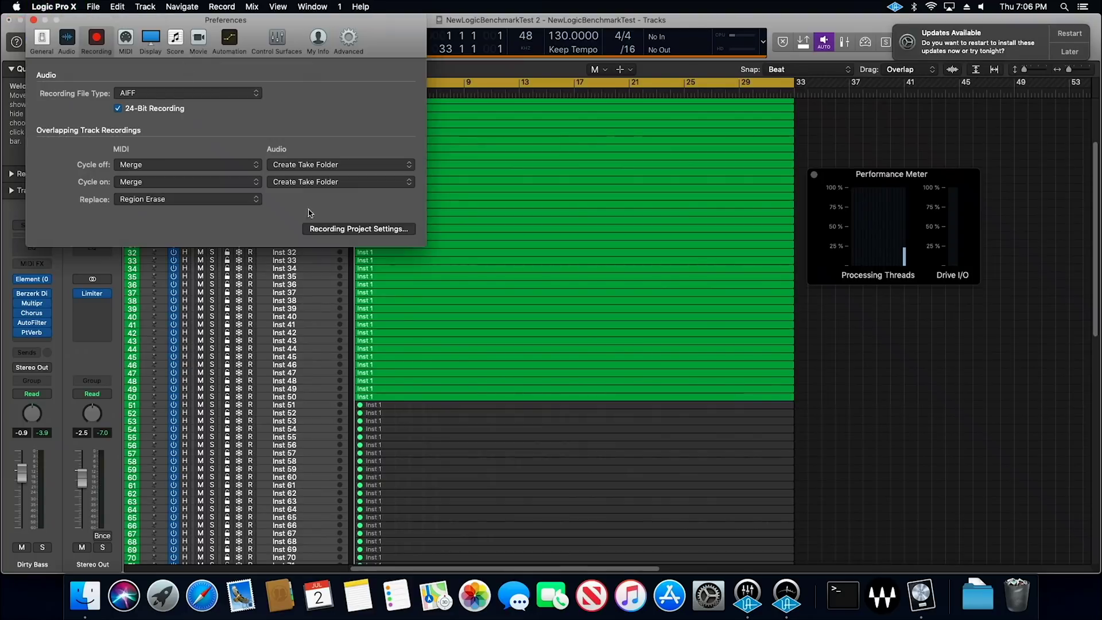
left_click(359, 228)
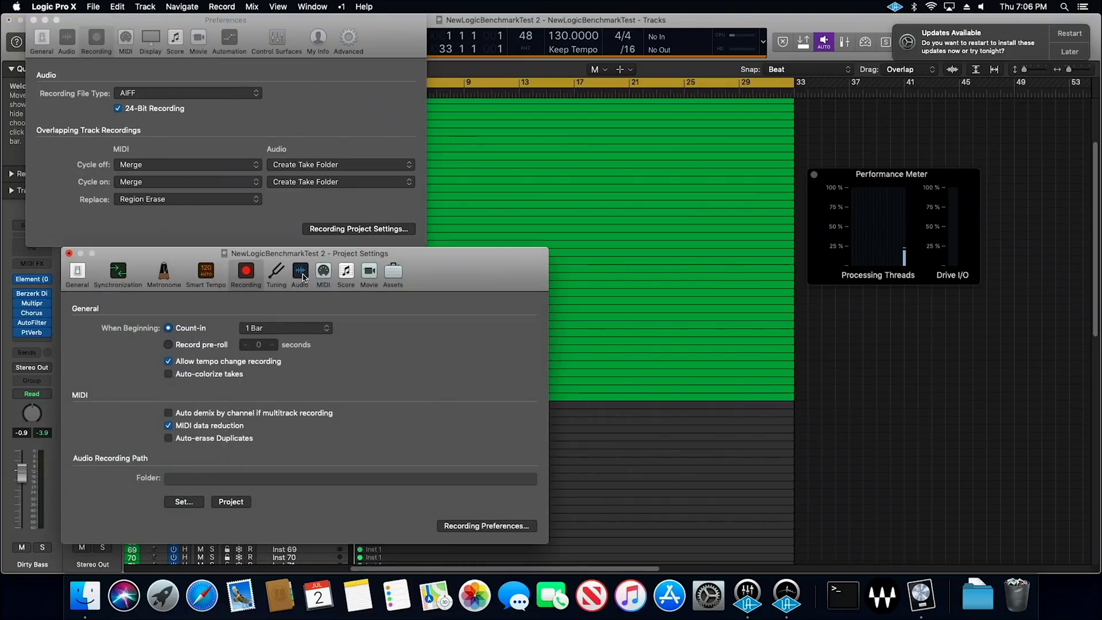
left_click(301, 273)
left_click(213, 341)
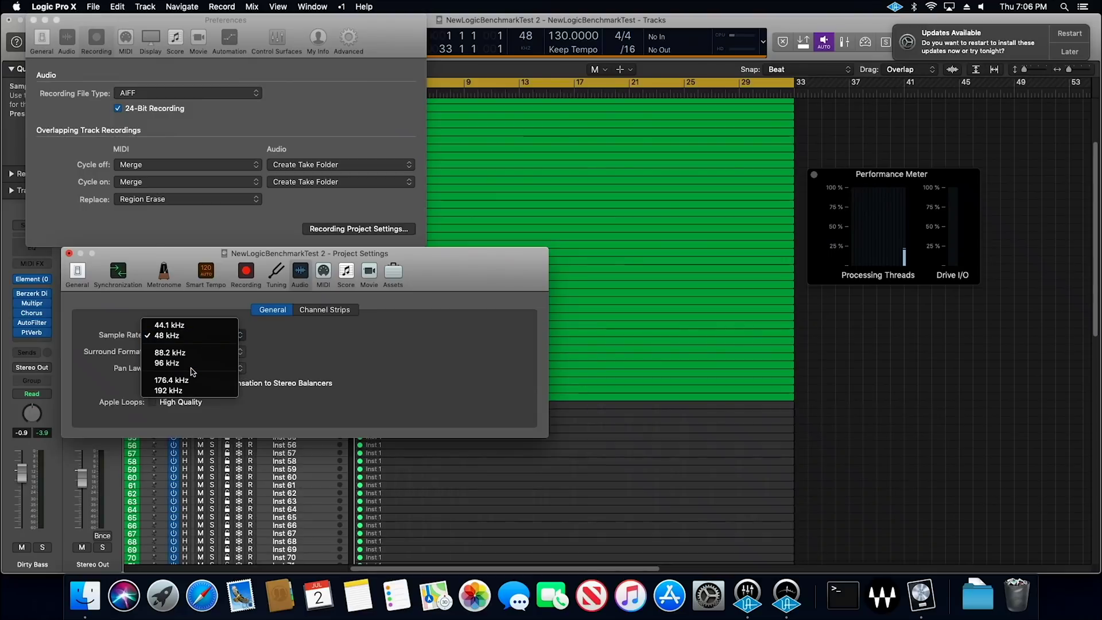
left_click(191, 370)
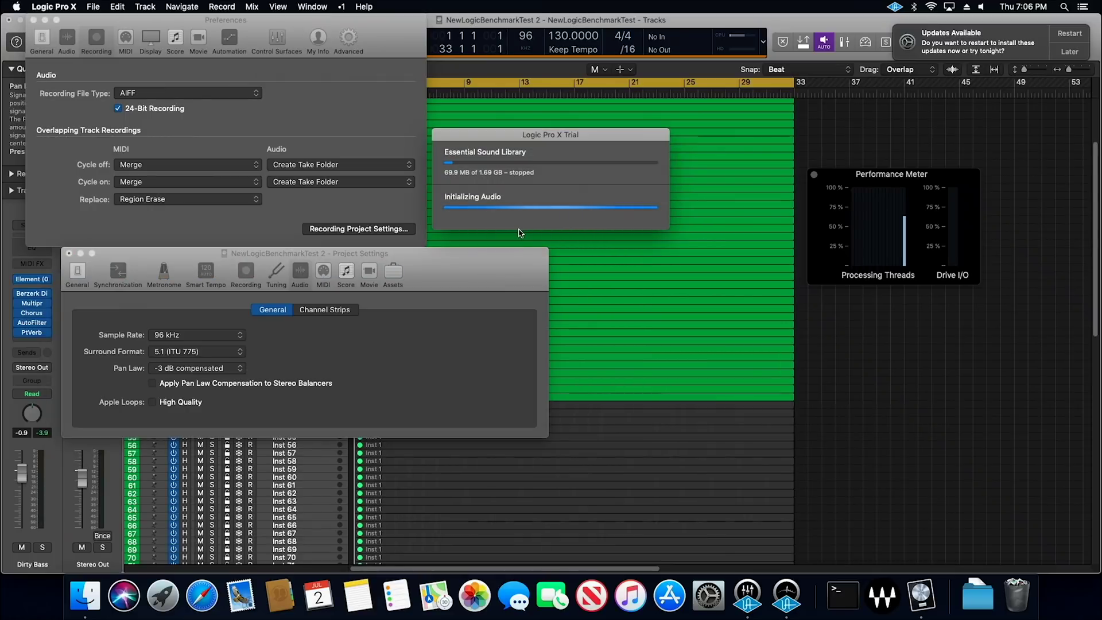
left_click(68, 253)
left_click(33, 20)
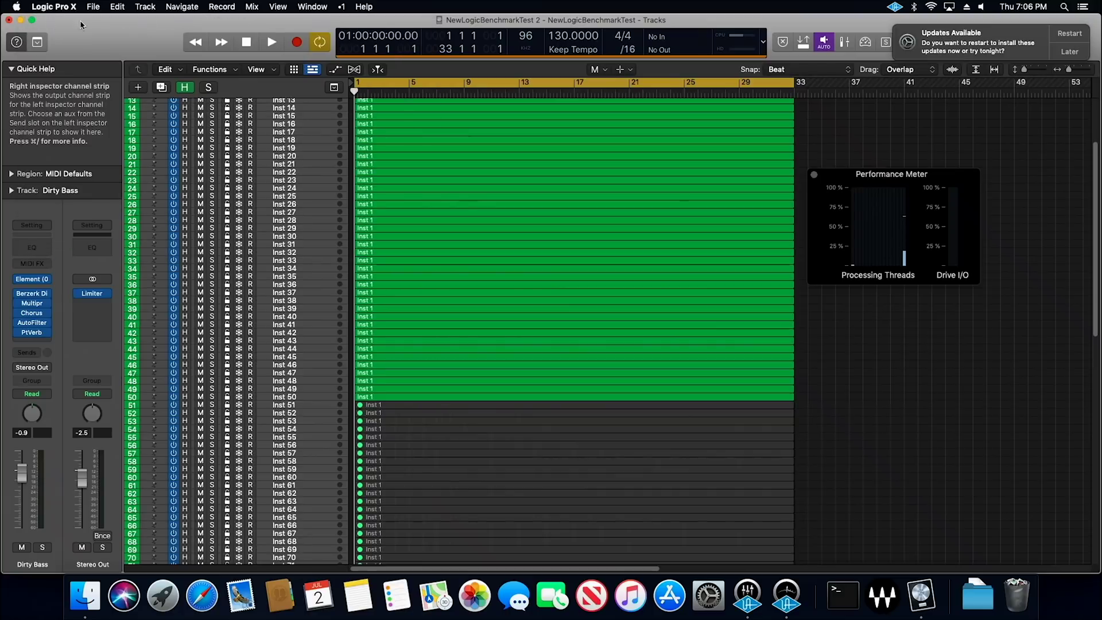
key("space")
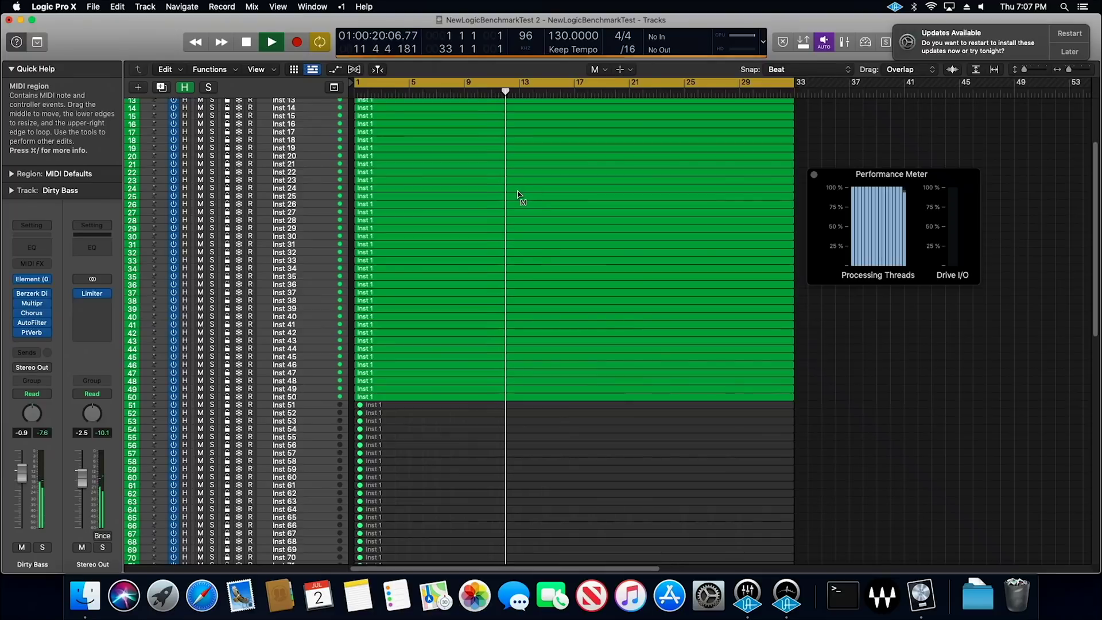
key("space")
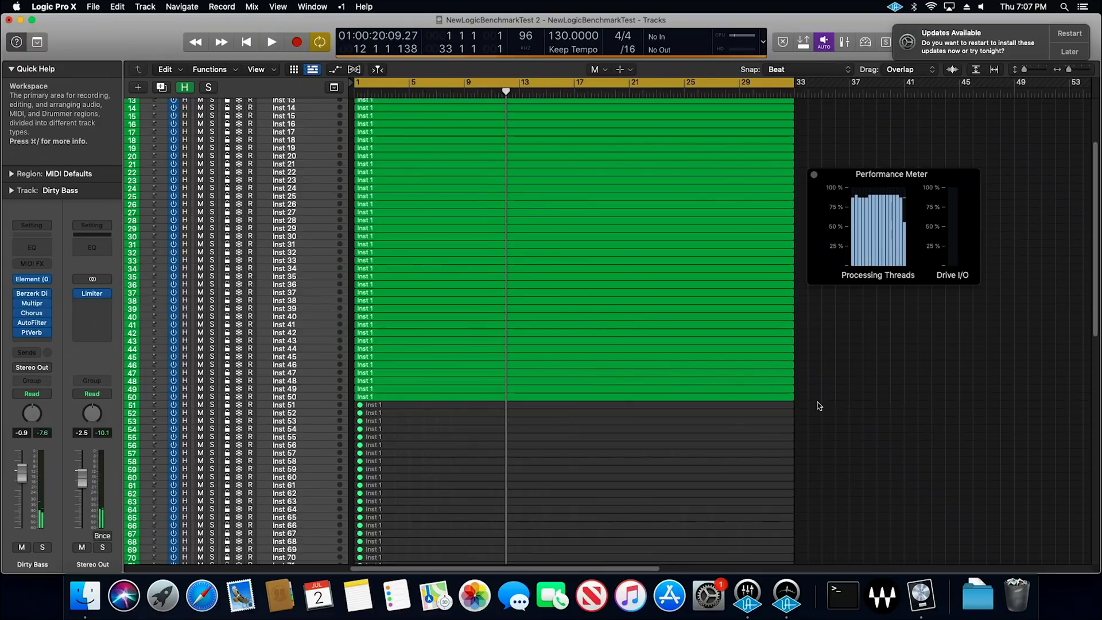
Step: Unmute the regions on tracks Inst 51 to Inst 55 and play the project briefly to check the load at 96 kHz
left_click_drag(815, 400, 746, 442)
left_click(746, 439)
left_click(870, 437)
key("space")
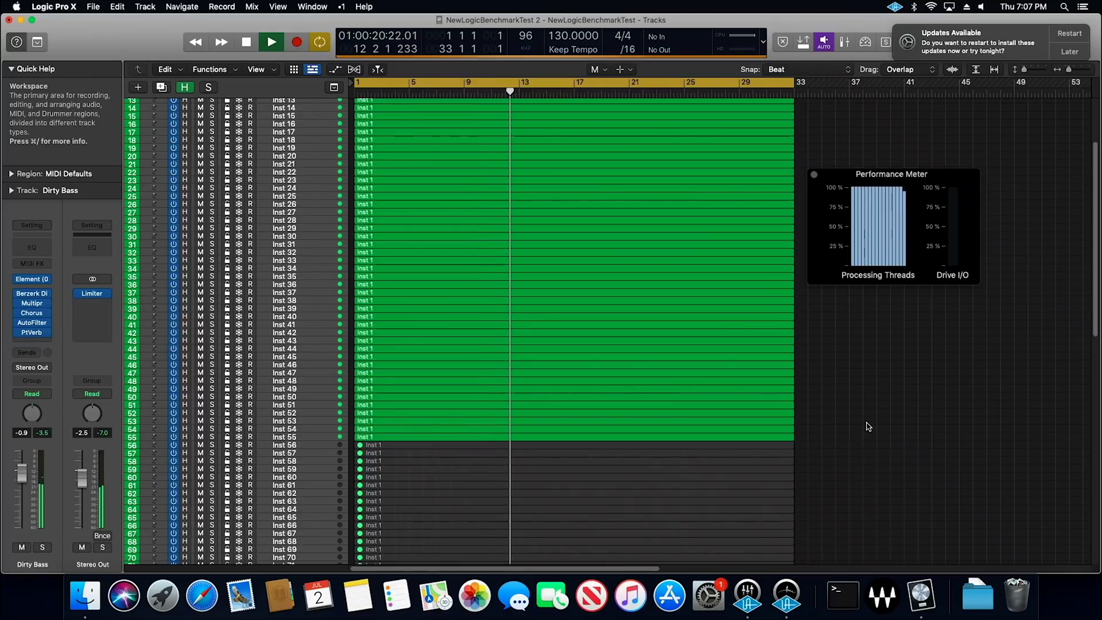
key("space")
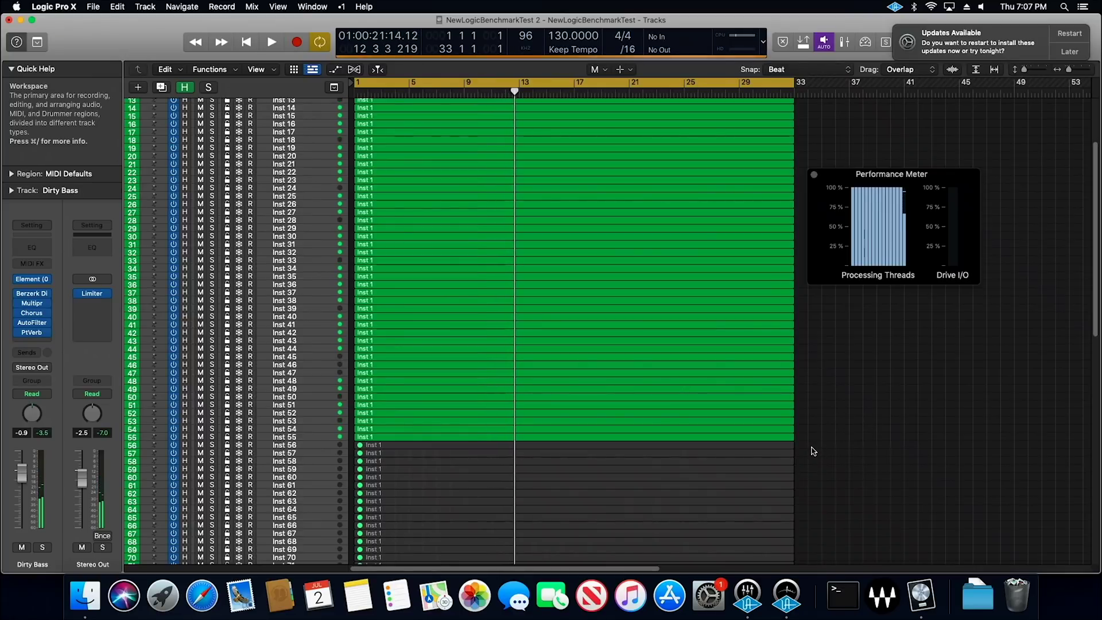
Step: Unmute the regions on tracks Inst 56 to Inst 60 and play the project from the start to check the load
left_click_drag(810, 447, 770, 483)
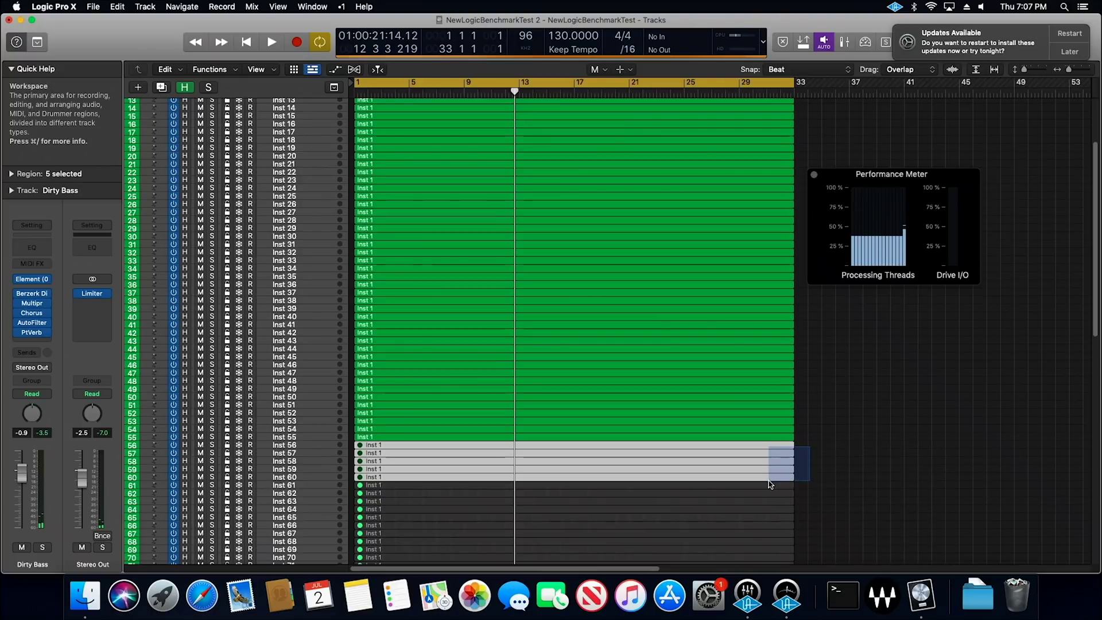
key("ctrl+m")
left_click(823, 460)
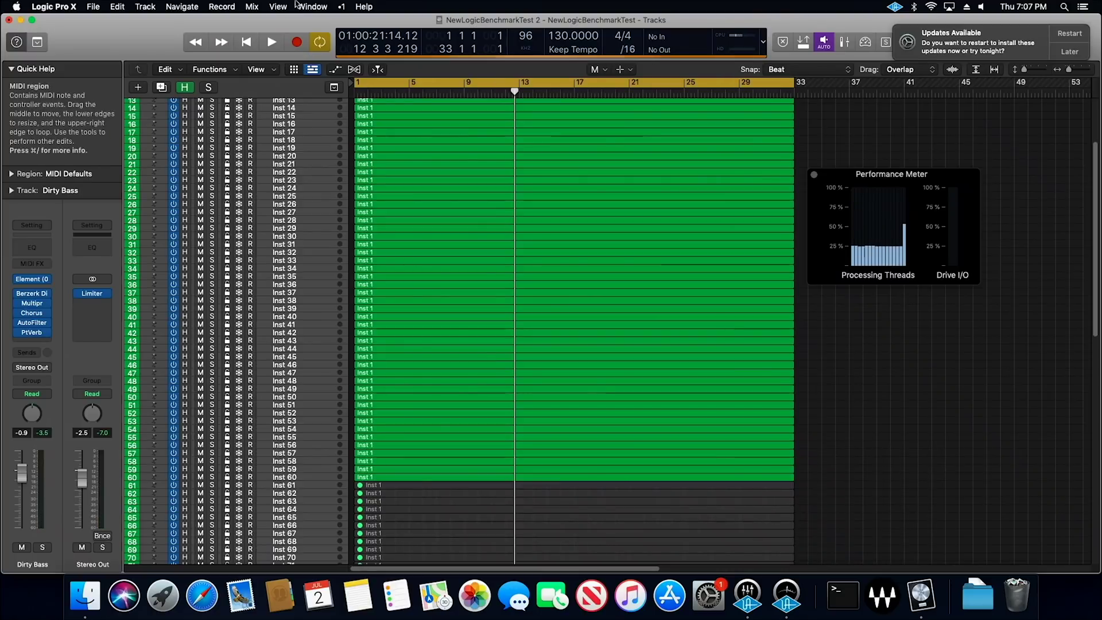
key("Return")
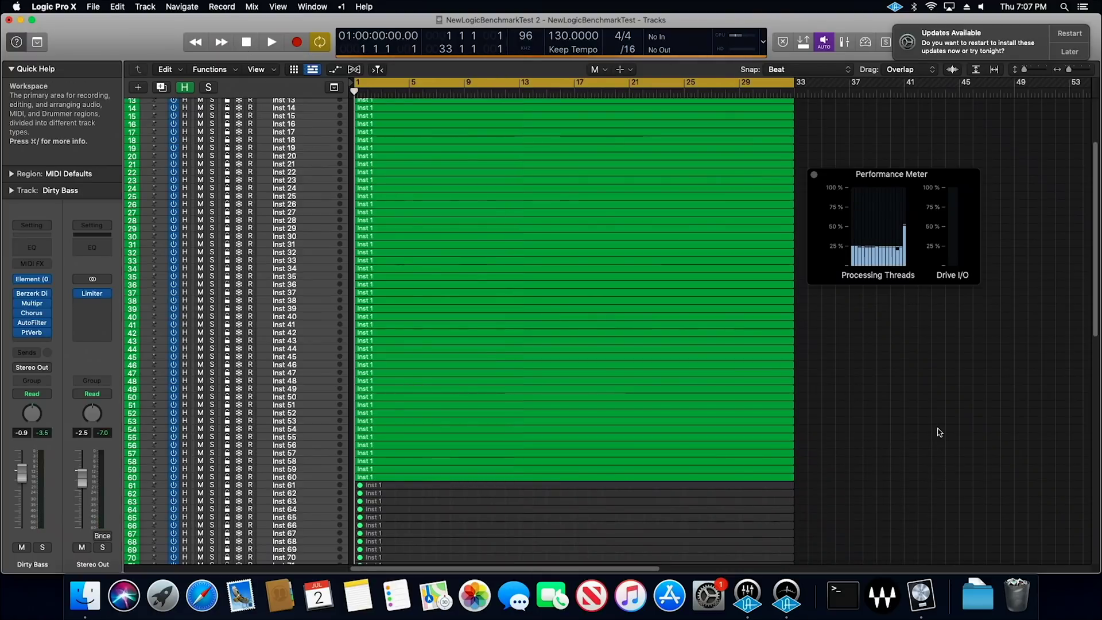
key("space")
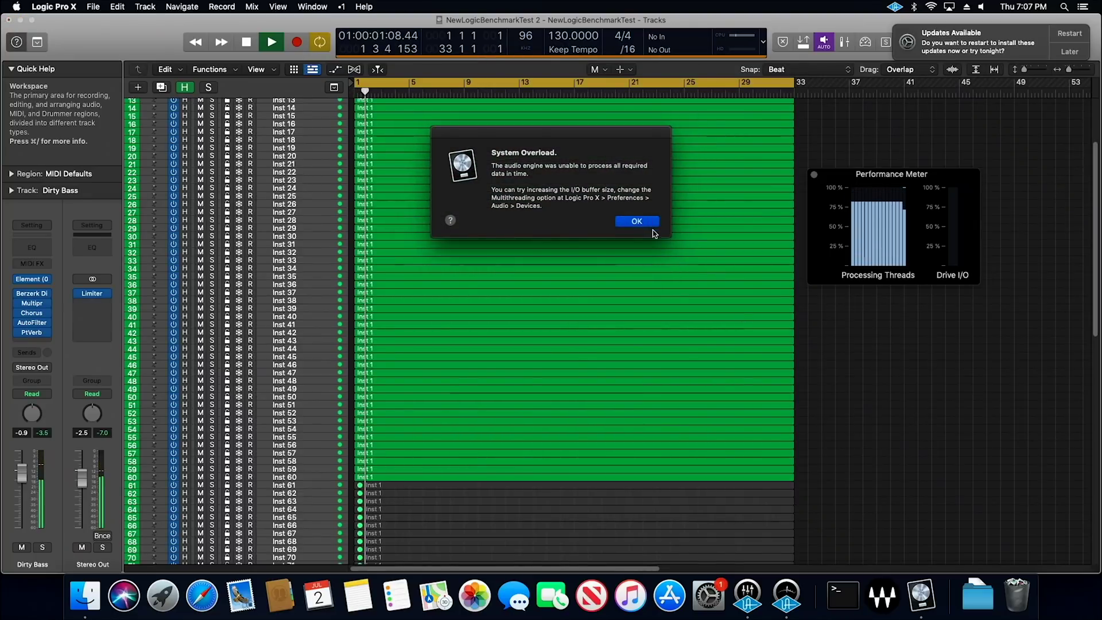
left_click(645, 222)
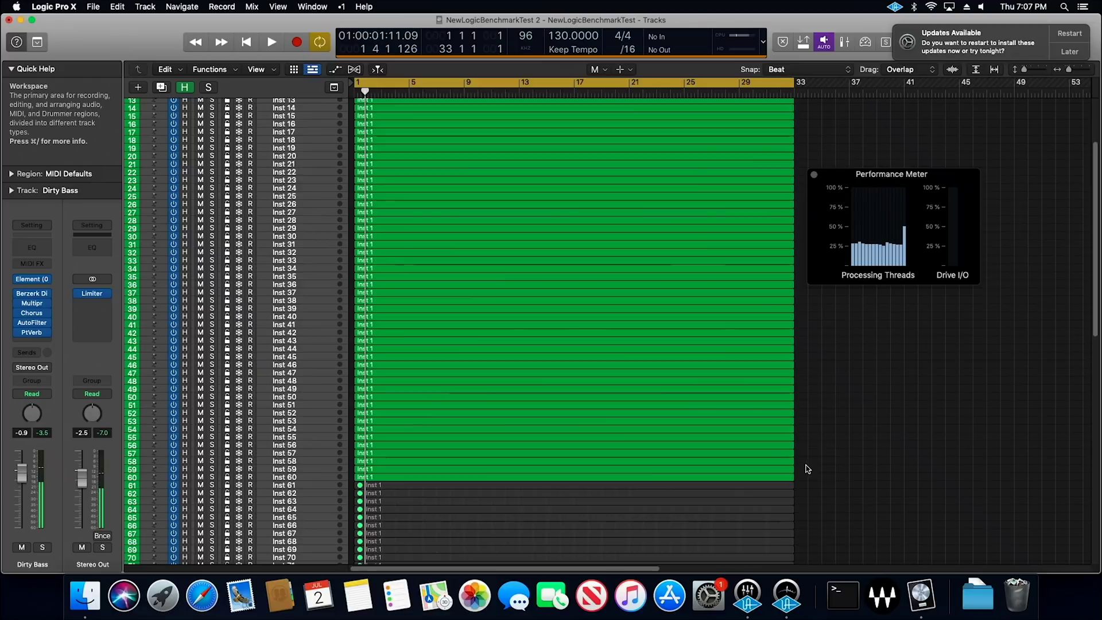
Step: Replay the project from the start with 60 active tracks to recheck the processing load, dismissing any alert
left_click_drag(787, 493, 786, 492)
key("space")
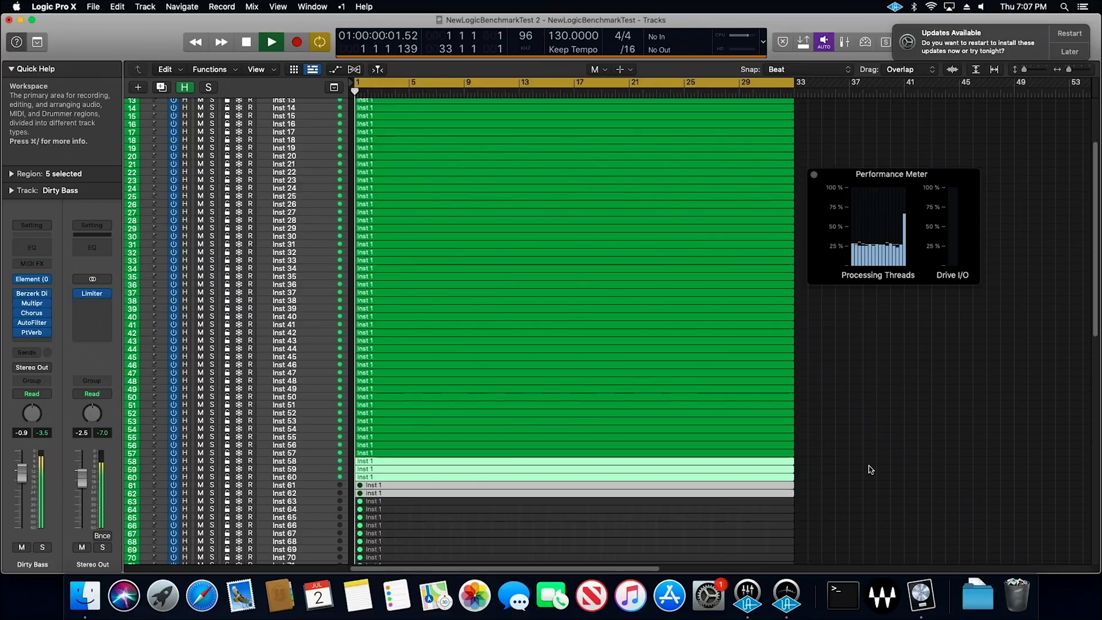
left_click(860, 467)
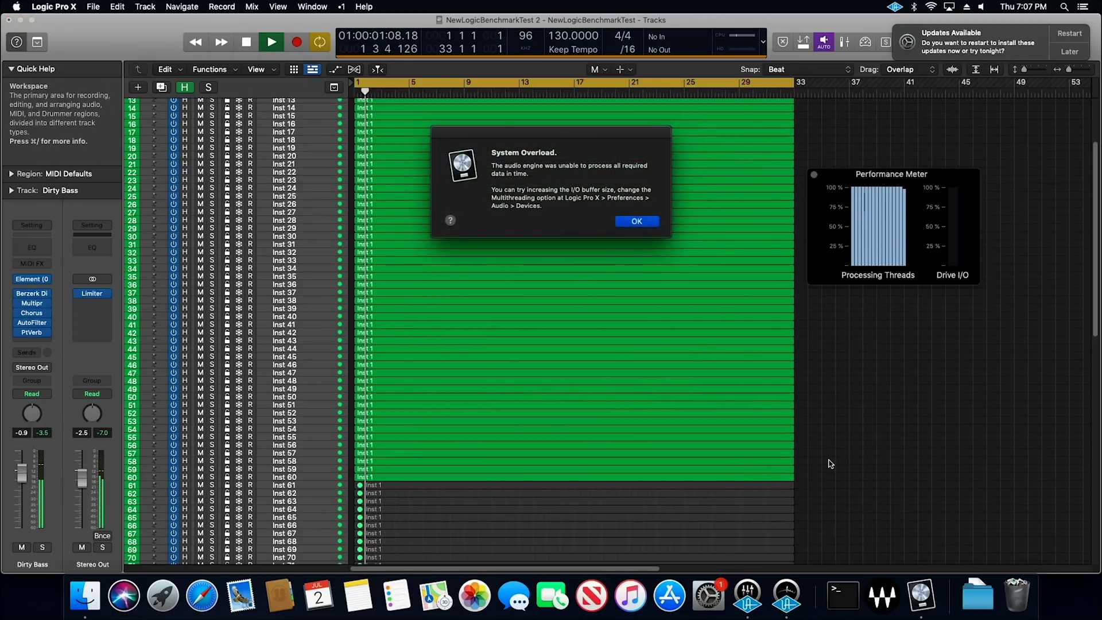
left_click(637, 222)
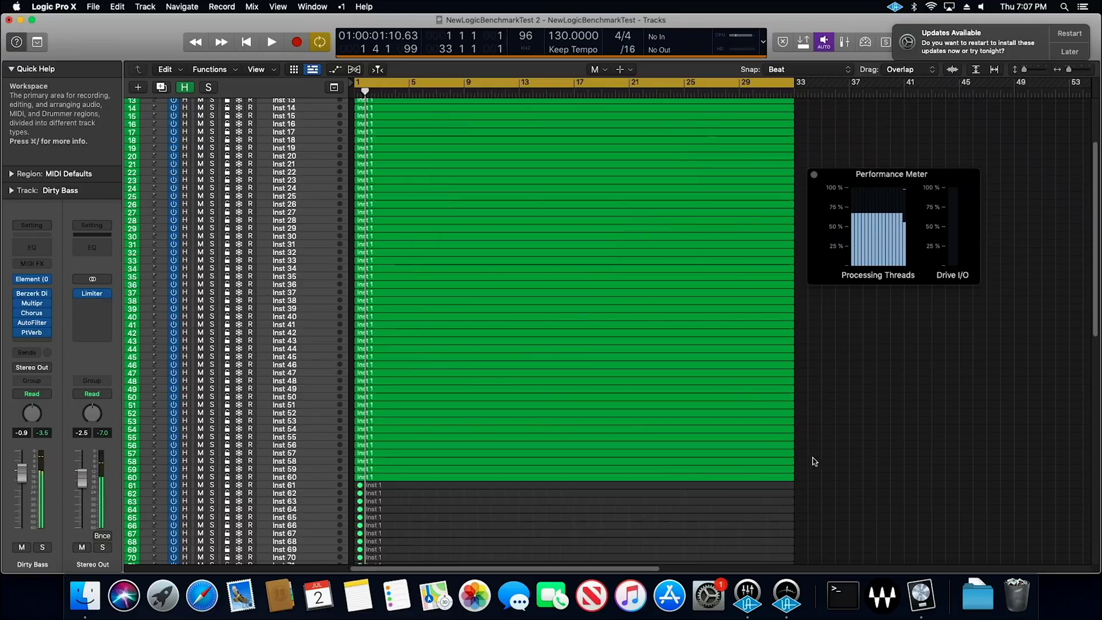
Step: Mute the regions on tracks Inst 58 to Inst 60 and play the project to test 57 active tracks
left_click_drag(807, 464, 746, 480)
left_click(839, 460)
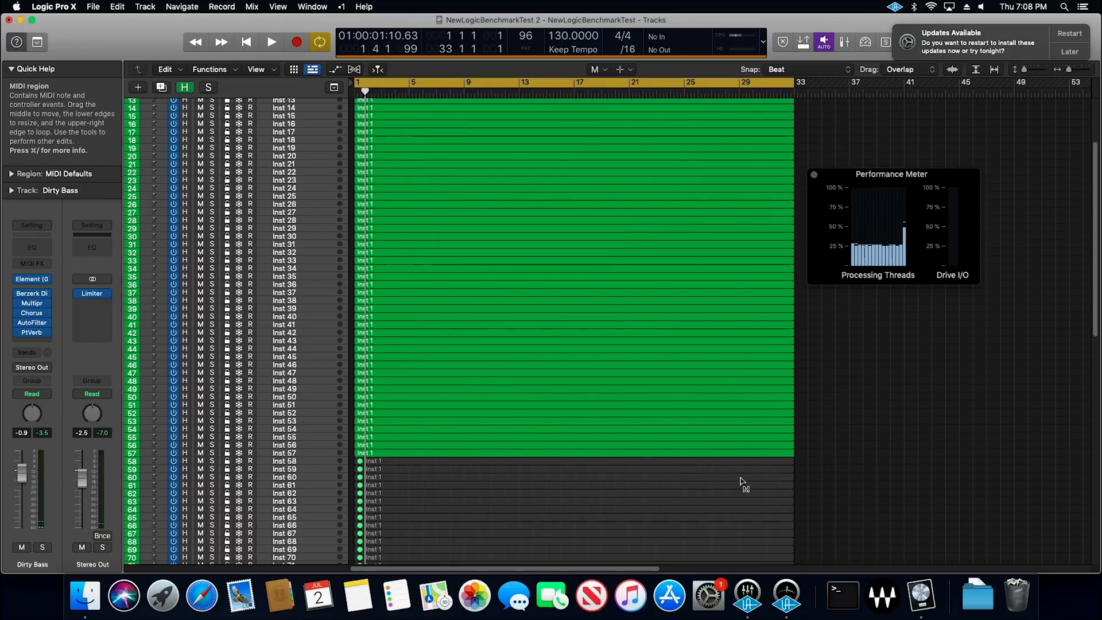
key("space")
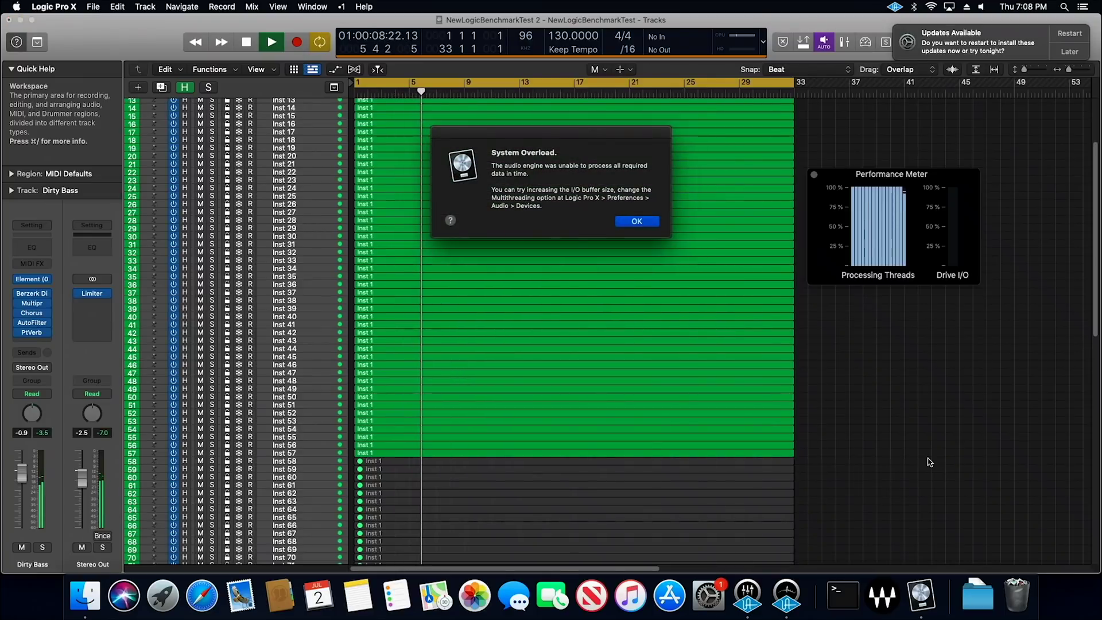
left_click(636, 222)
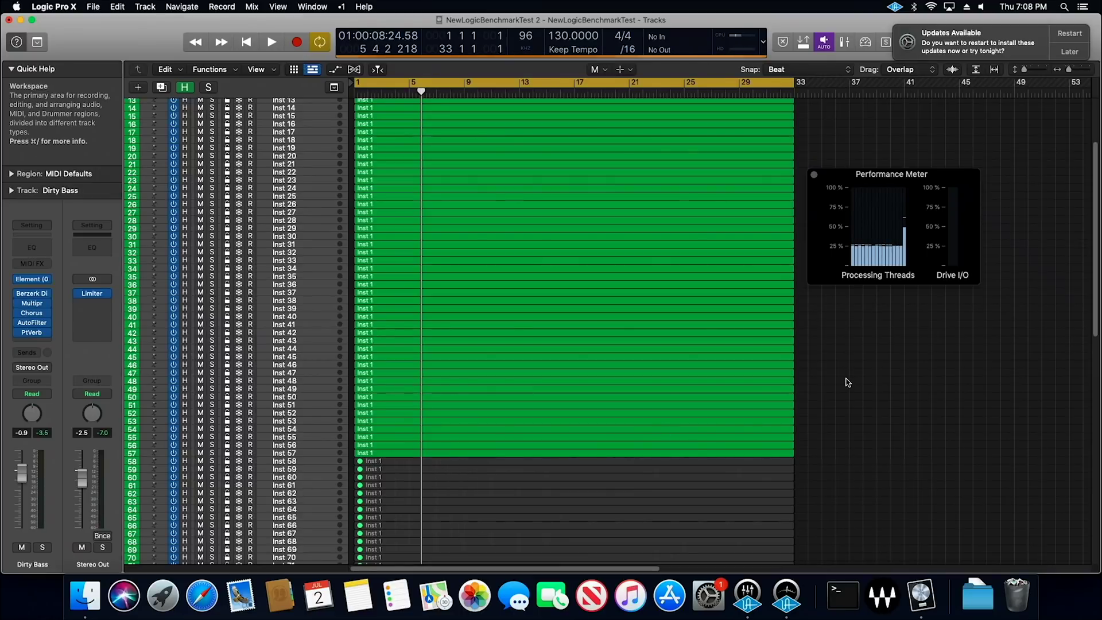
Step: Quit Logic Pro X without saving the changes to the benchmark project
scroll(844, 381, "up", 5)
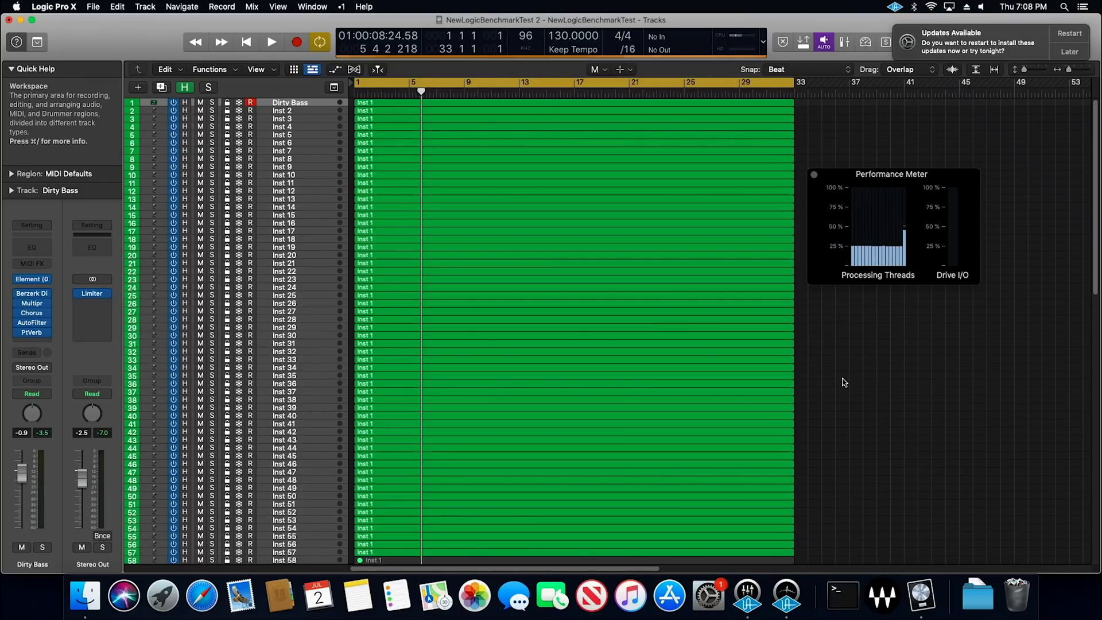
left_click_drag(286, 29, 287, 26)
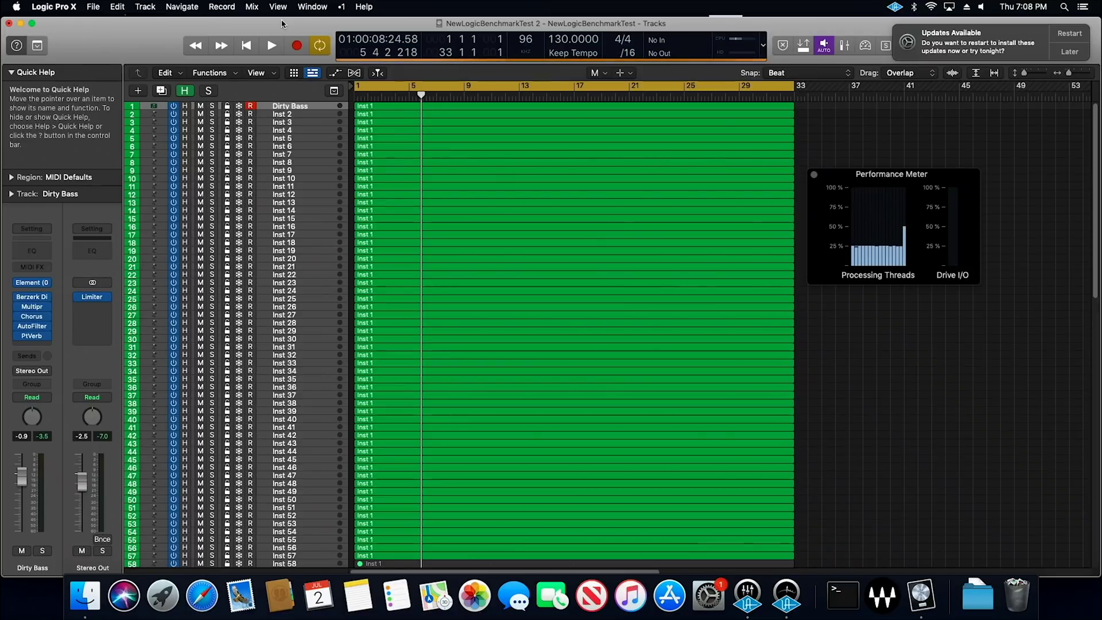
left_click(53, 7)
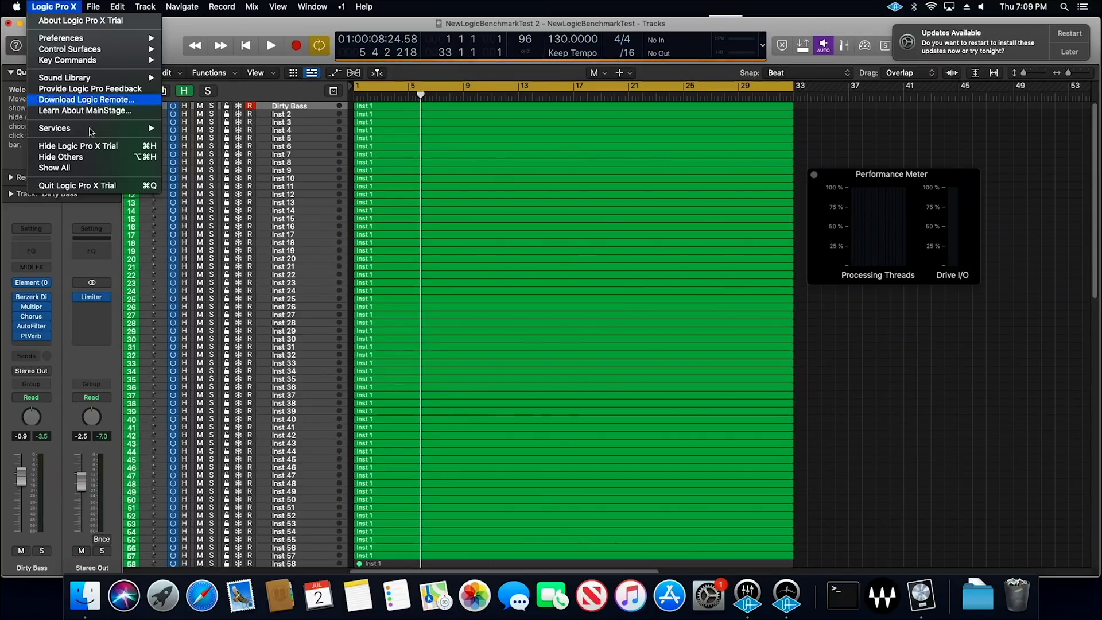
left_click(138, 186)
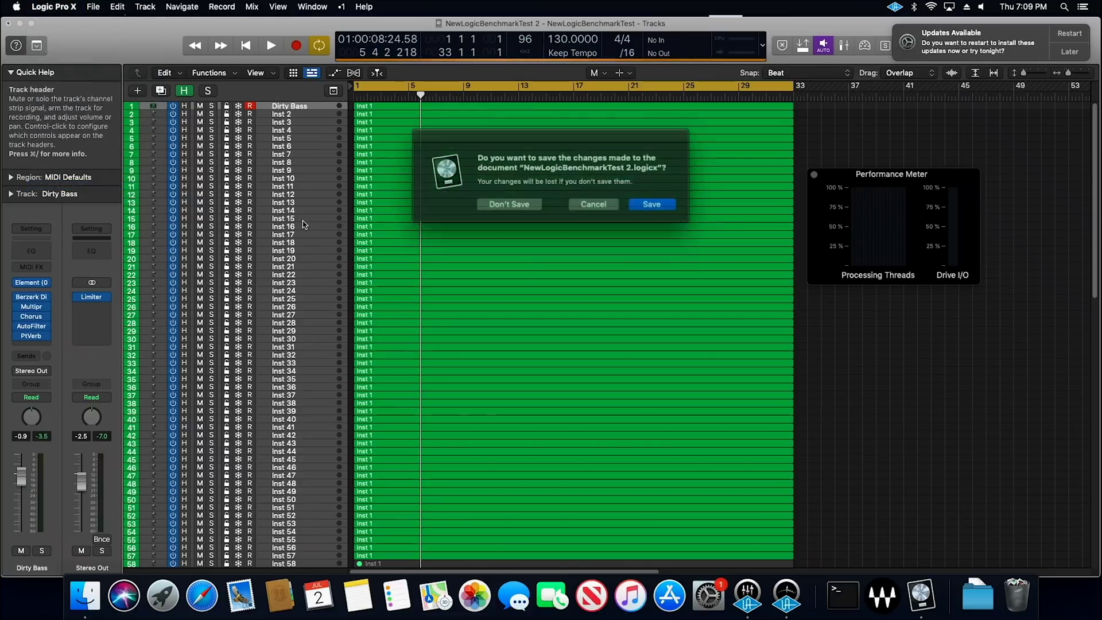
left_click(528, 211)
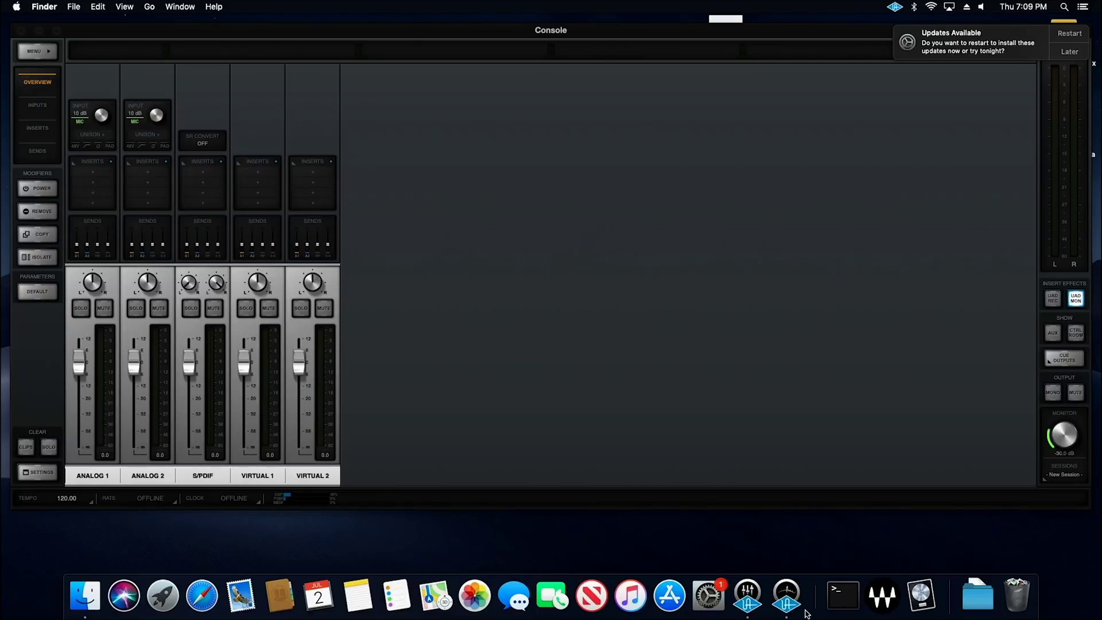
Step: Switch to the Console app and quit it
left_click(109, 51)
left_click(51, 7)
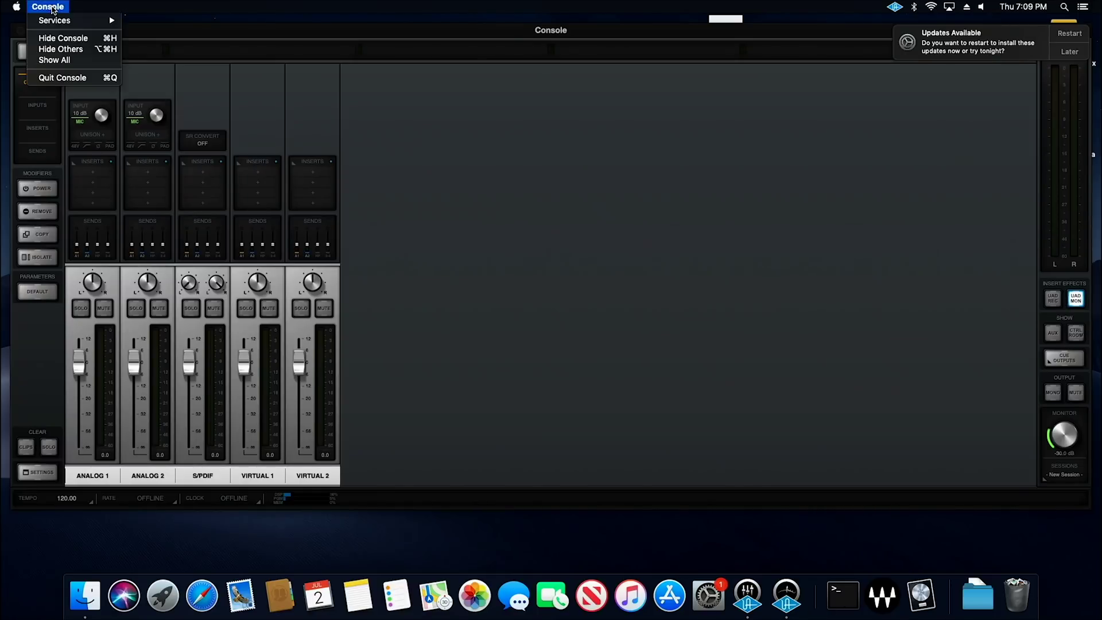
left_click(79, 78)
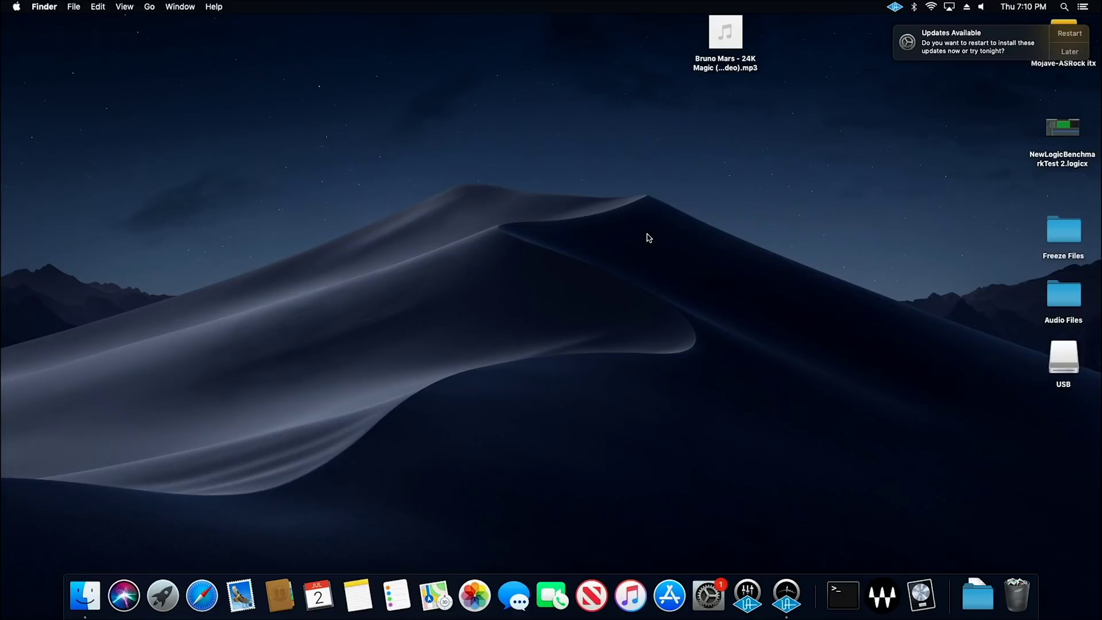
Step: Postpone the pending macOS update restart by turning on automatic updates
left_click(1082, 51)
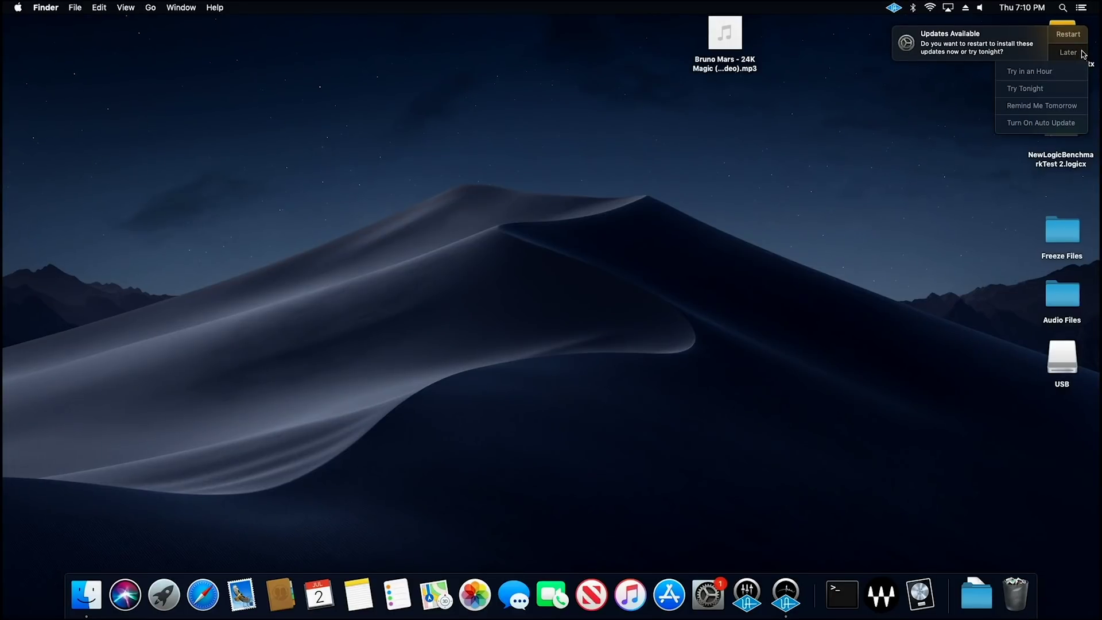
left_click(1040, 123)
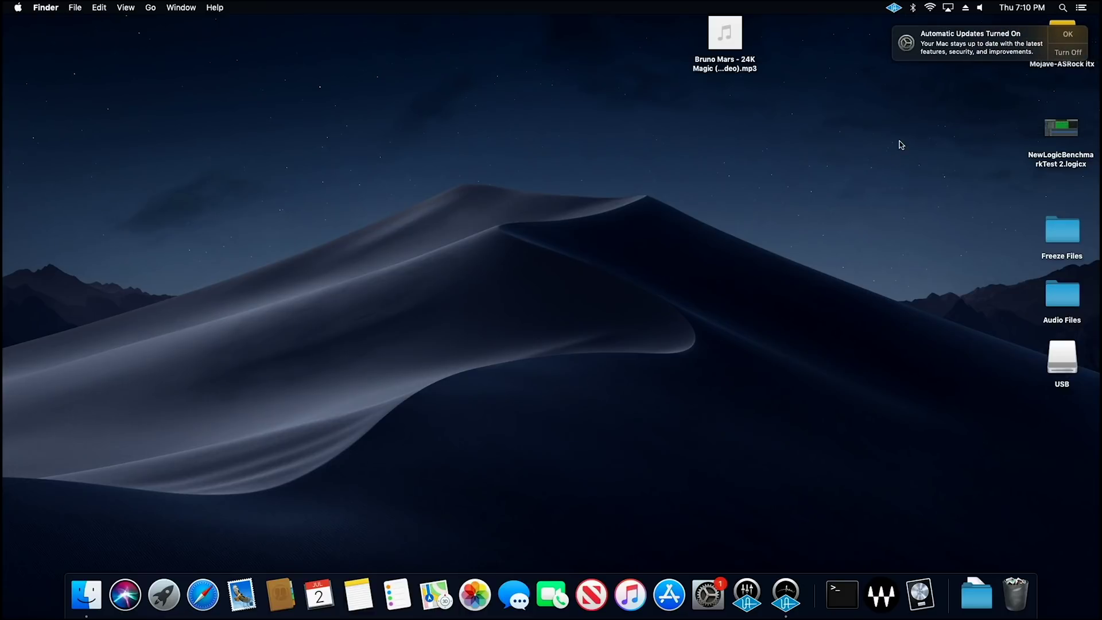